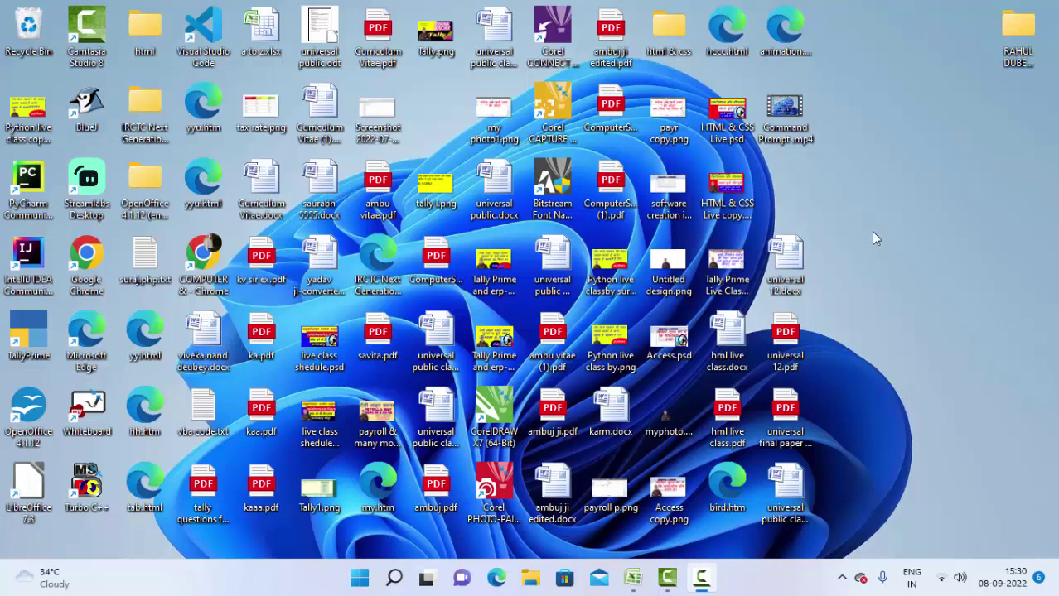
# Step: Refresh the desktop twice, then restore the Book1 workbook from the taskbar
pyautogui.rightClick(883, 101)
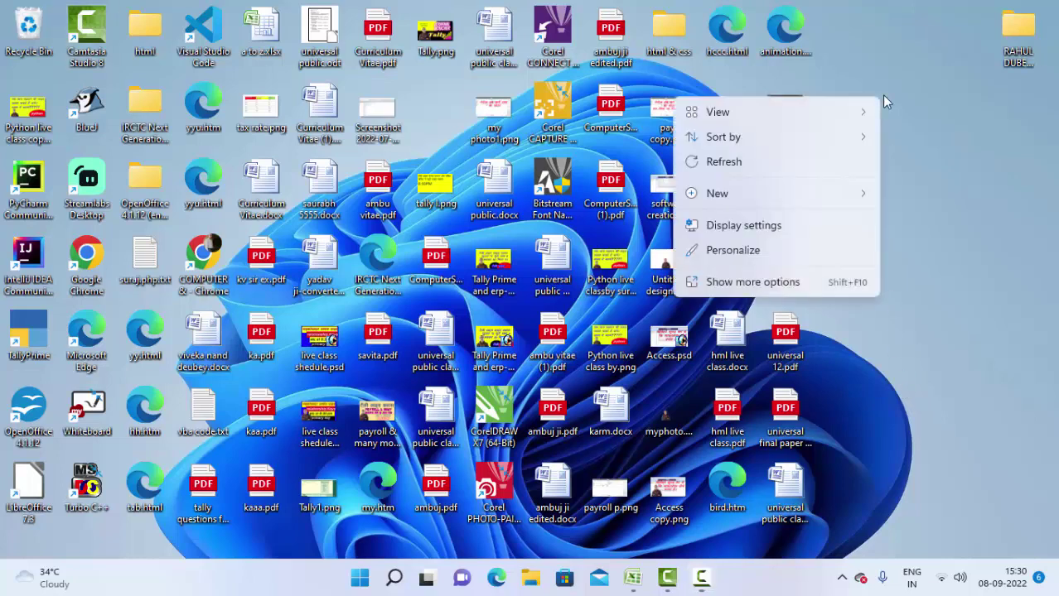
pyautogui.click(842, 159)
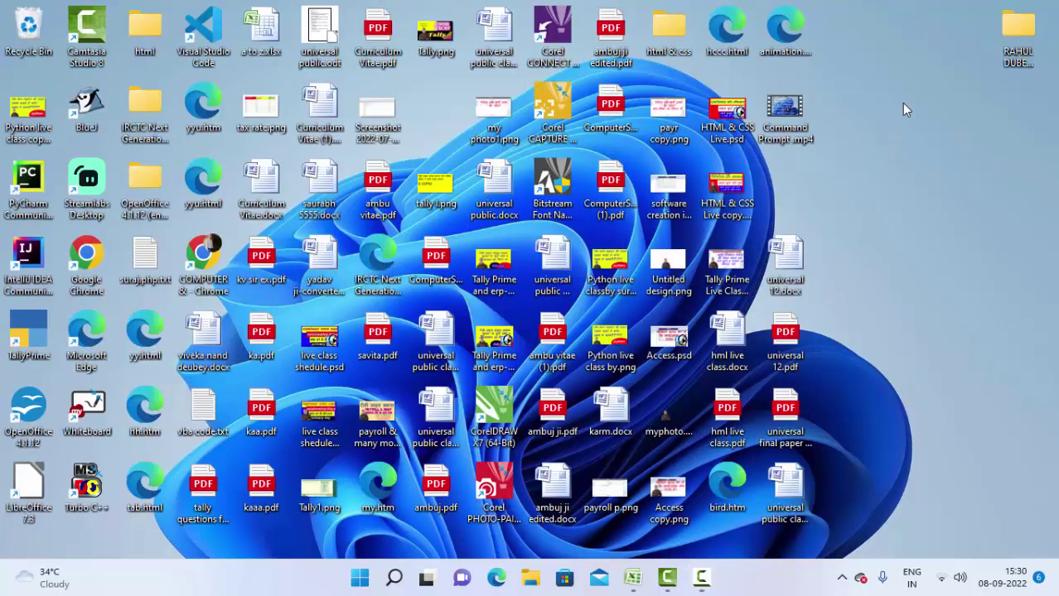
pyautogui.rightClick(901, 109)
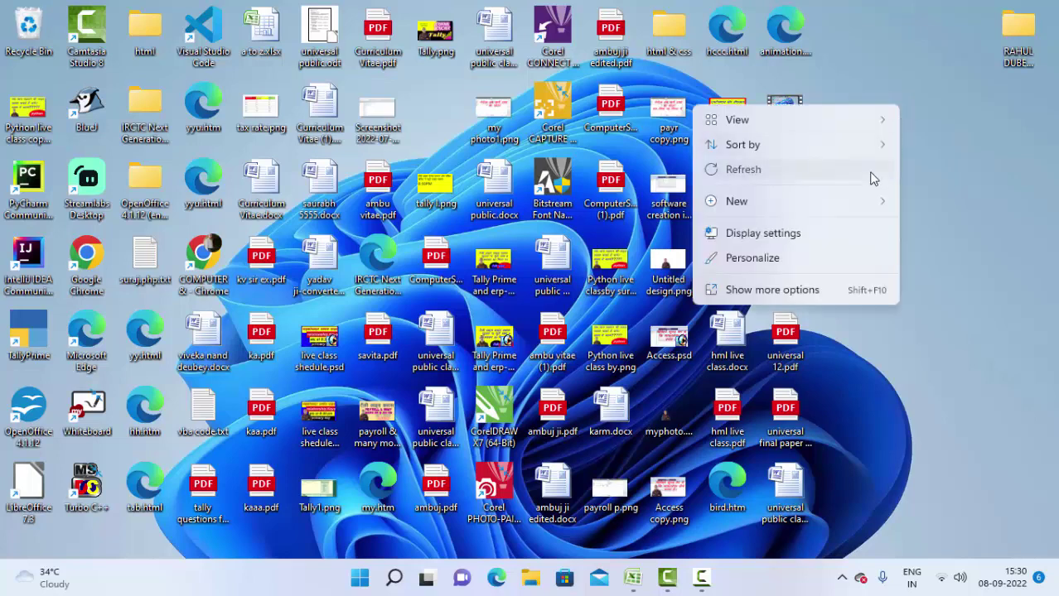
pyautogui.click(882, 170)
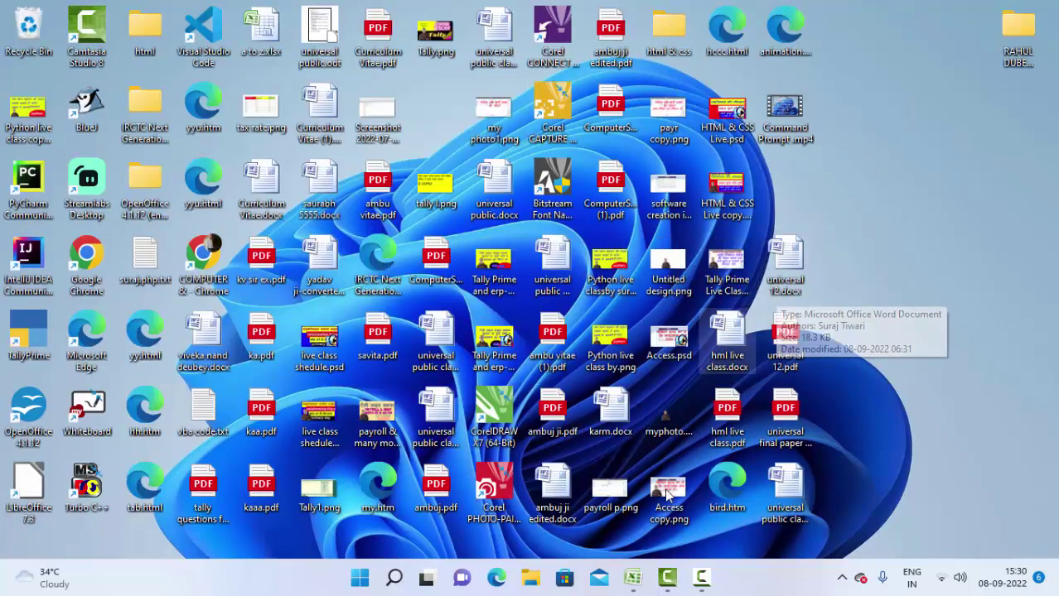
pyautogui.click(635, 578)
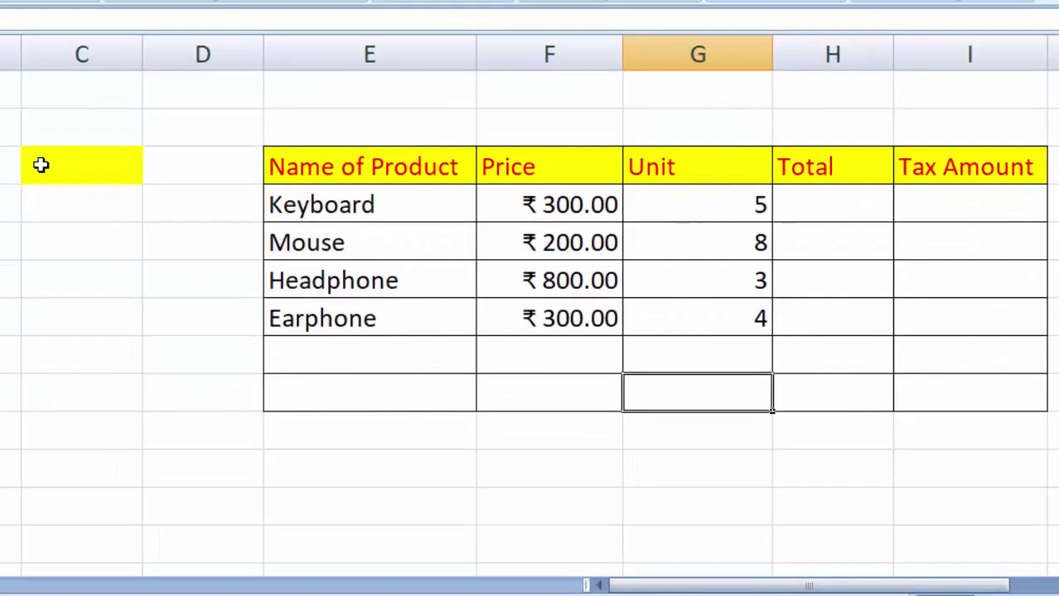
# Step: Change rate cell C3's fill from yellow to a light orange peach
pyautogui.click(250, 227)
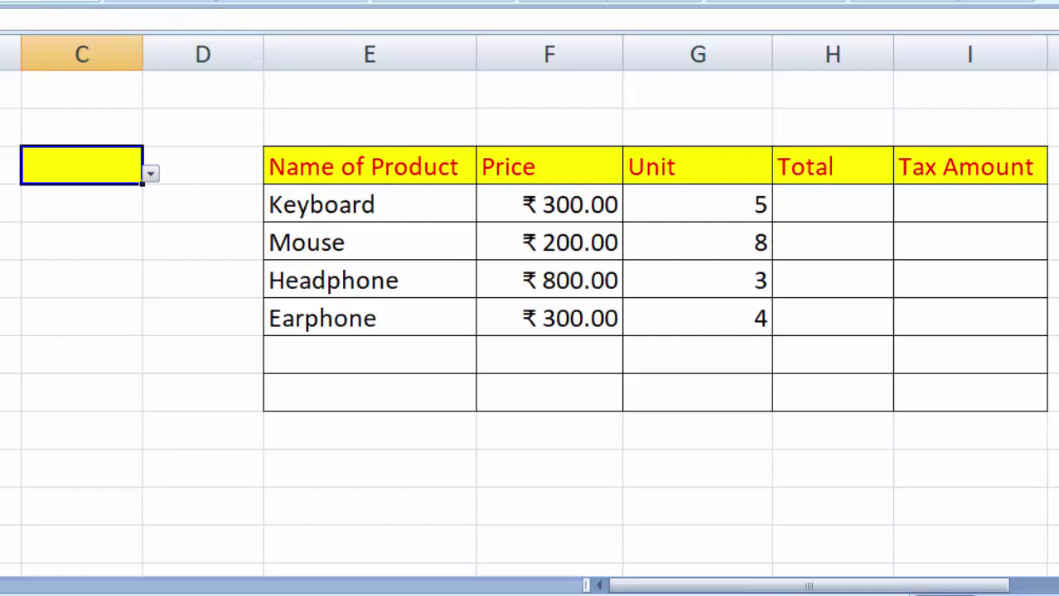
pyautogui.click(43, 1)
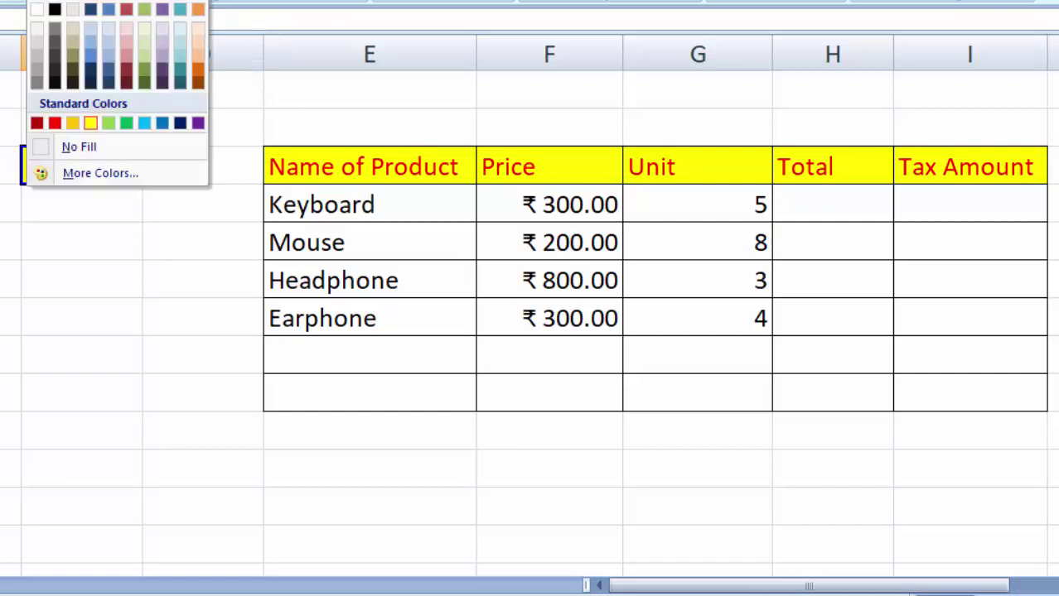
pyautogui.click(202, 60)
pyautogui.click(371, 111)
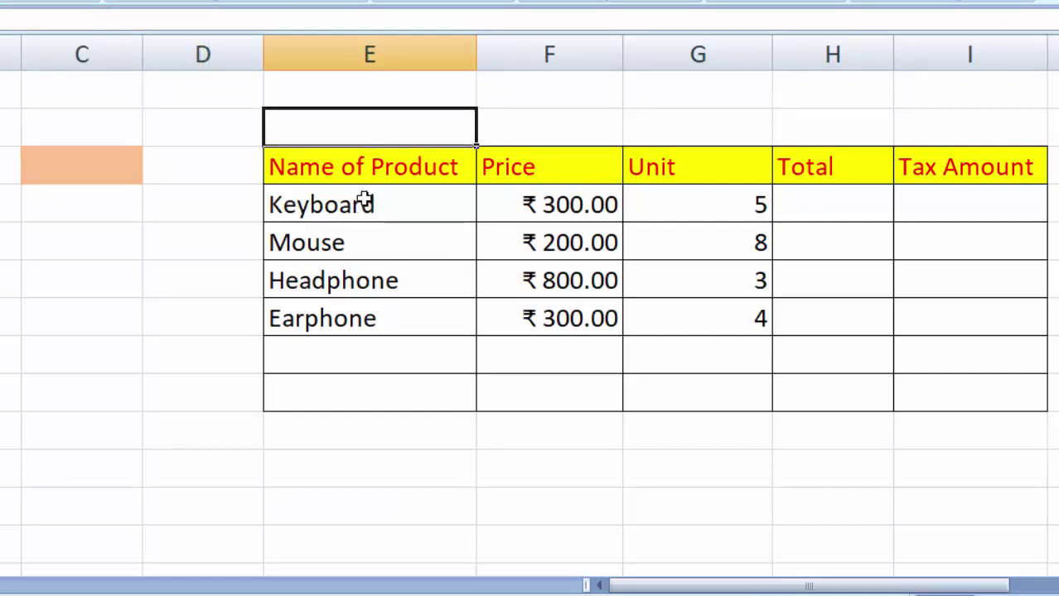
# Step: Select the product names, Price and Unit values in turn, ending on Keyboard's Total cell
pyautogui.moveTo(380, 179); pyautogui.dragTo(394, 303)
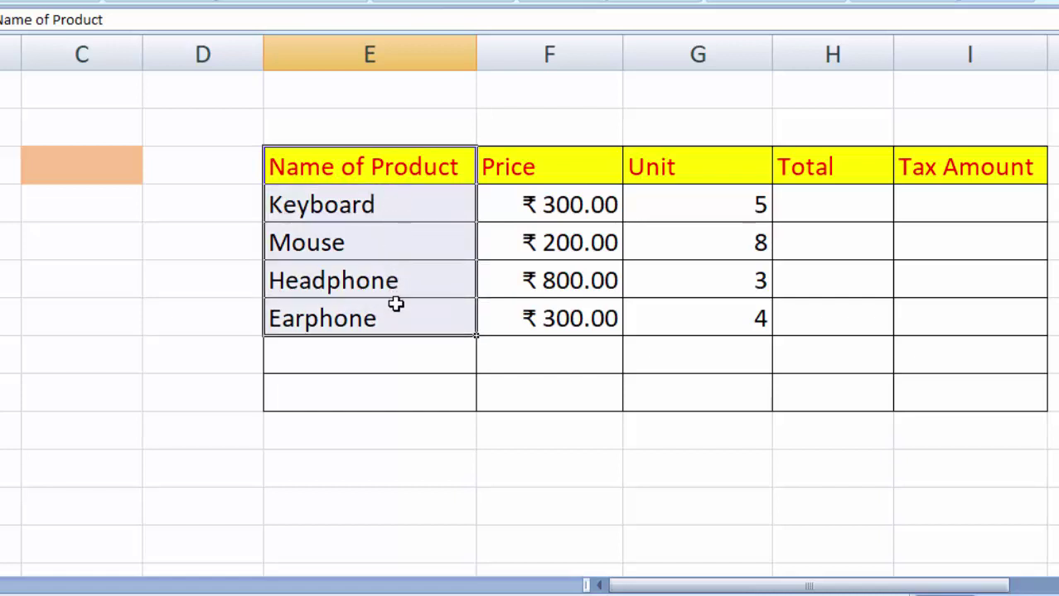
pyautogui.click(501, 211)
pyautogui.moveTo(503, 215); pyautogui.dragTo(513, 306)
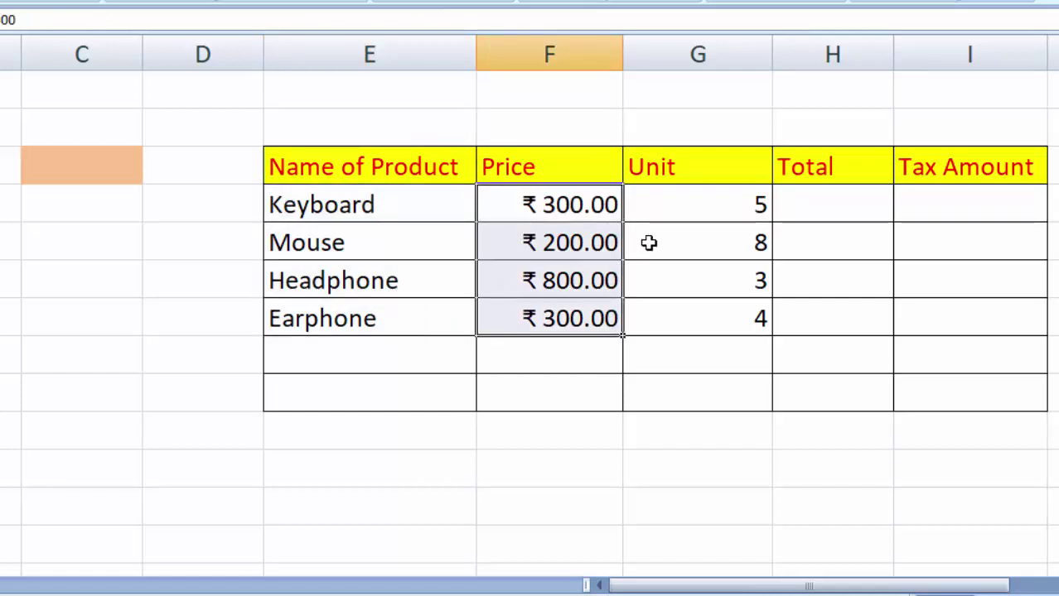
pyautogui.moveTo(683, 203); pyautogui.dragTo(695, 307)
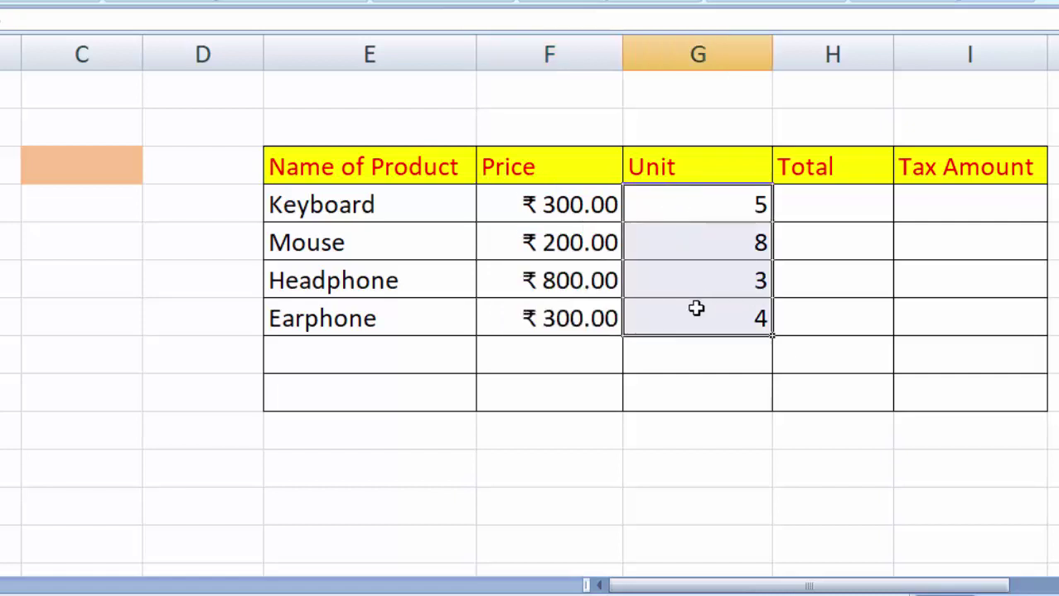
pyautogui.click(822, 207)
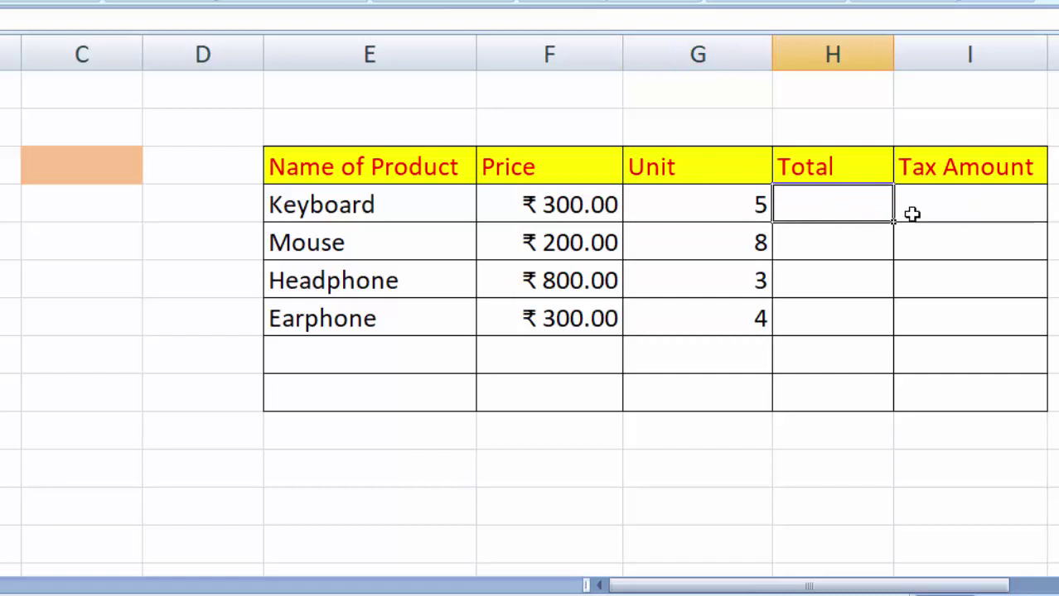
# Step: Enter =F4*G4 in H4 for the Keyboard total
pyautogui.write('=')
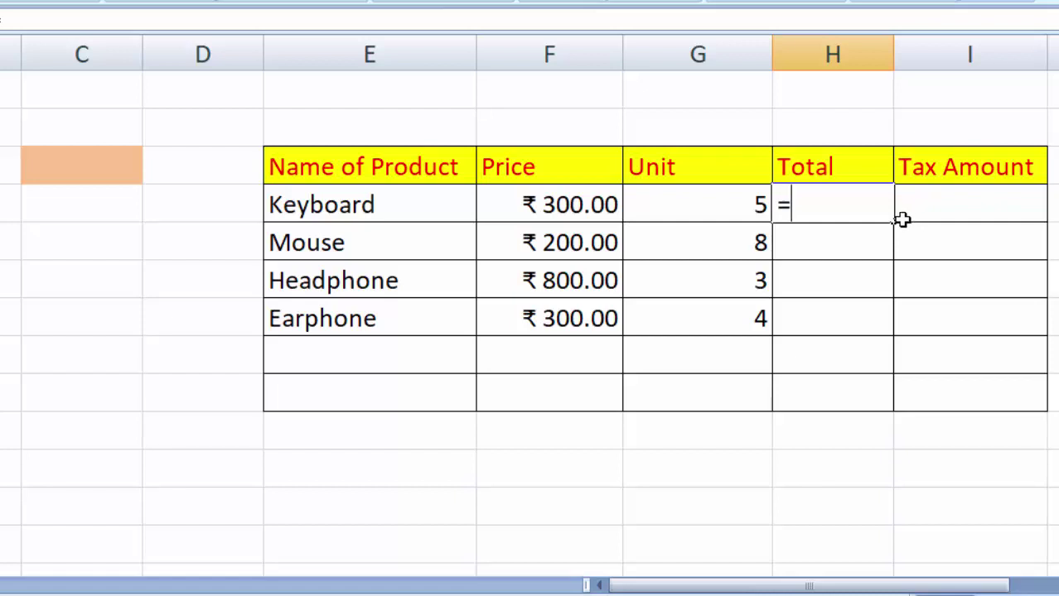
pyautogui.click(550, 199)
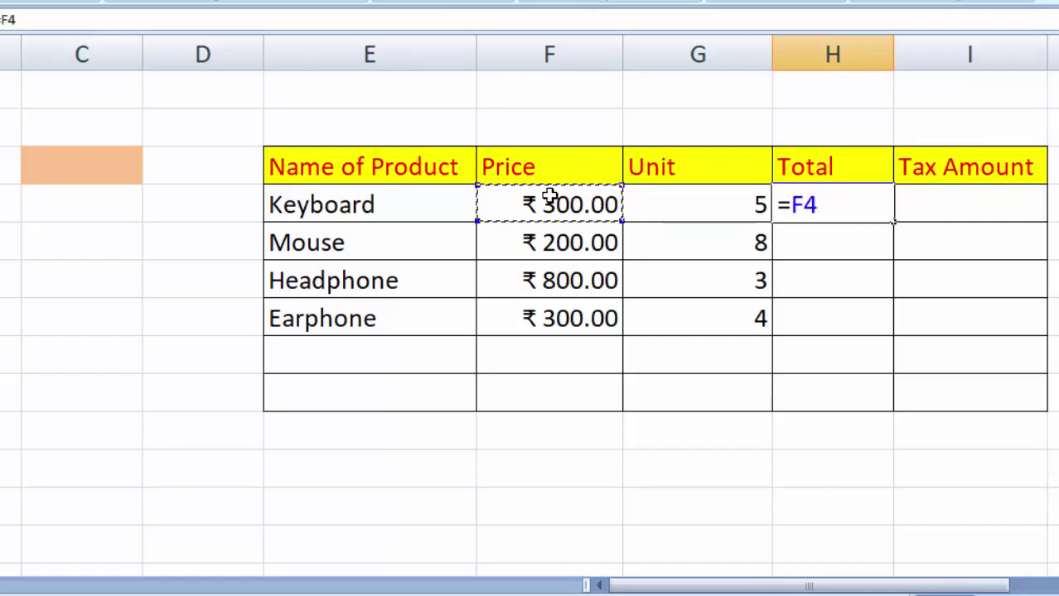
pyautogui.write('*')
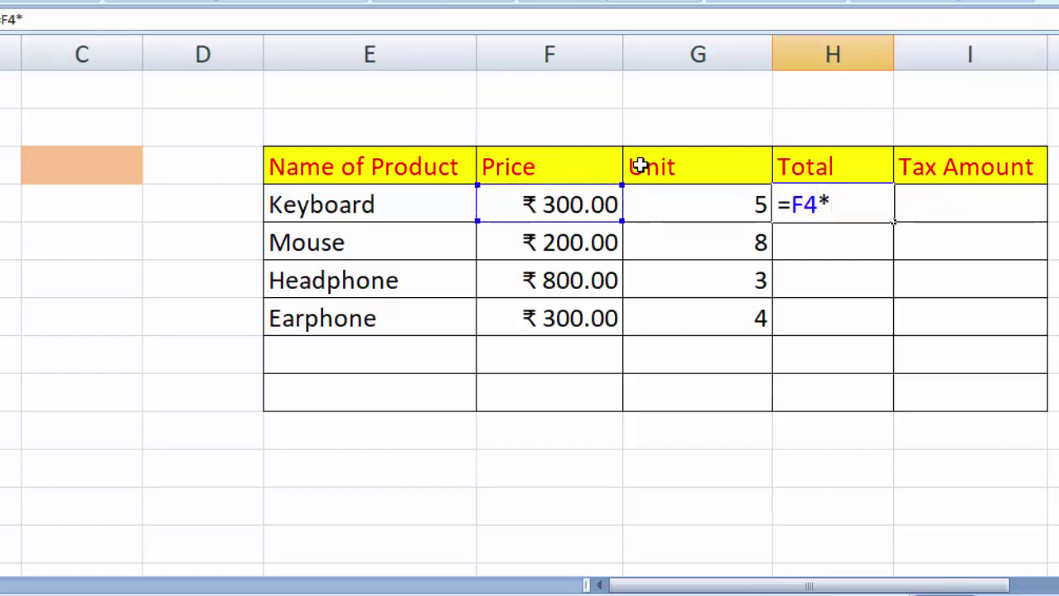
pyautogui.click(679, 199)
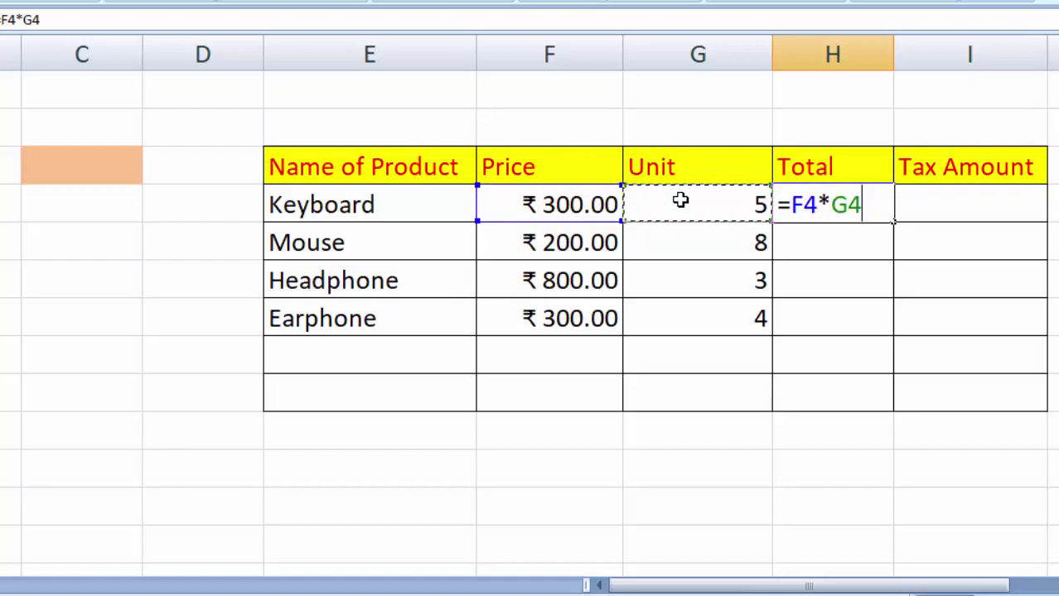
pyautogui.press('Return')
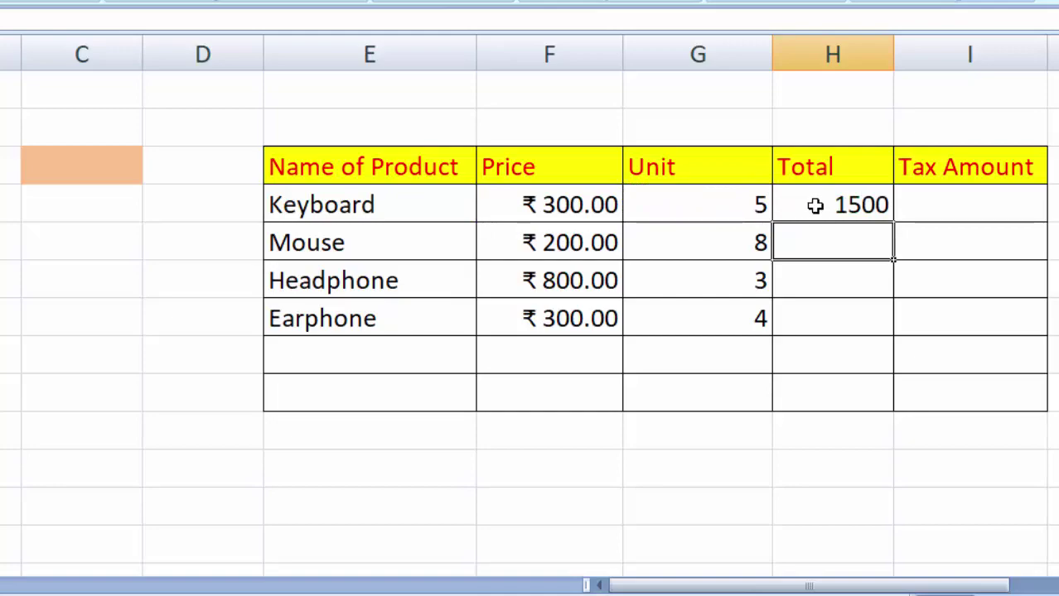
# Step: Format the Total cells as Currency and copy H4's formula down to H7
pyautogui.click(816, 205)
pyautogui.moveTo(815, 208); pyautogui.dragTo(816, 391)
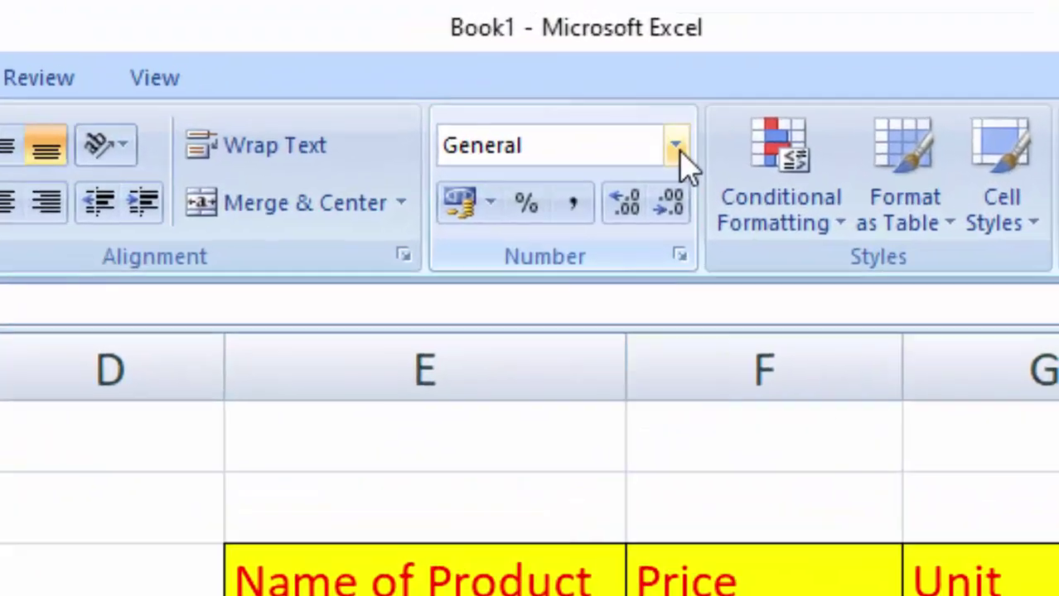
pyautogui.click(686, 166)
pyautogui.click(648, 398)
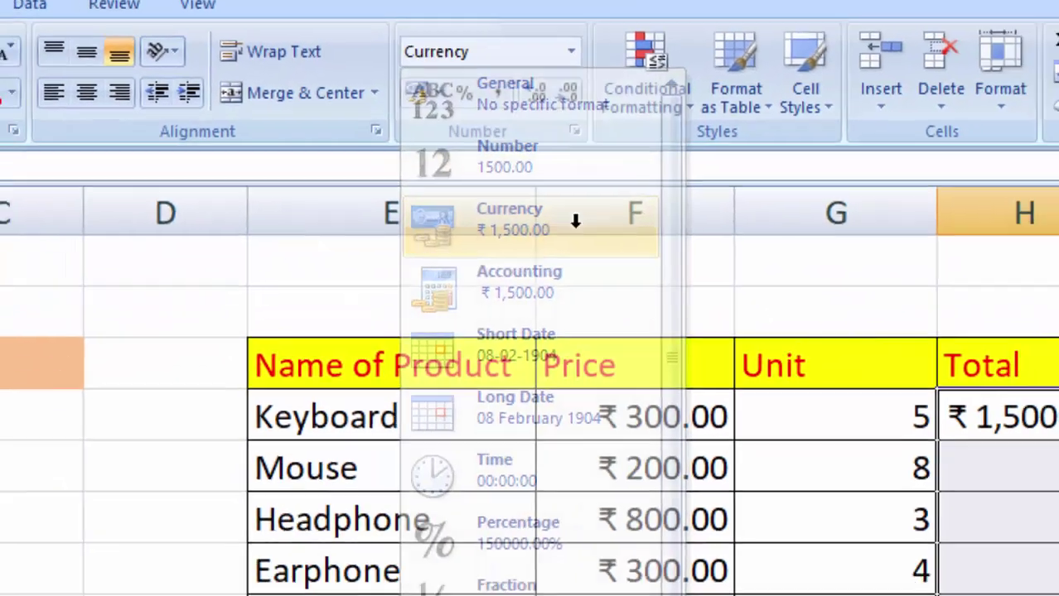
pyautogui.click(833, 240)
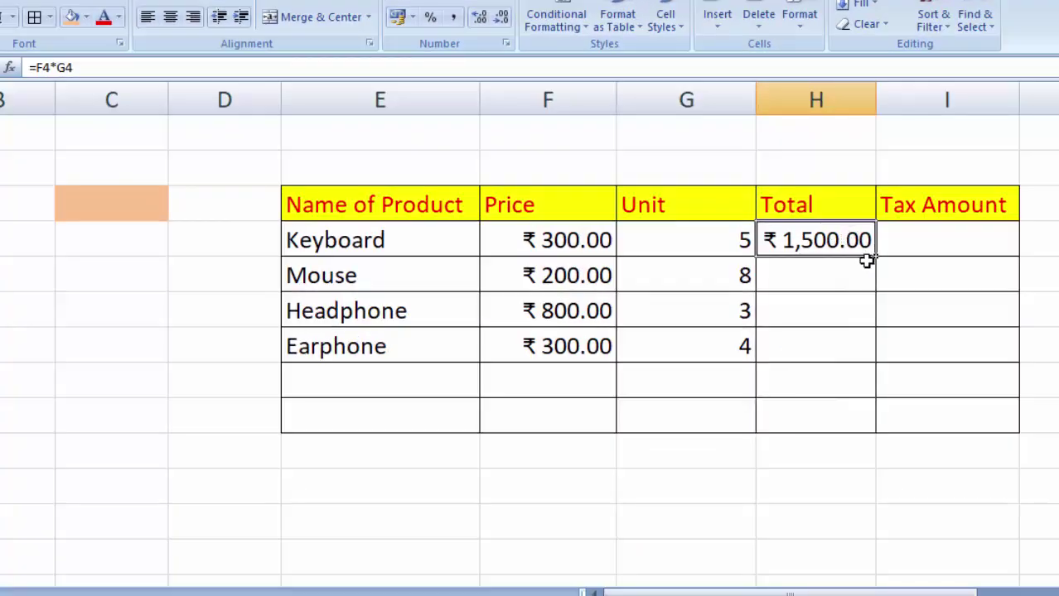
pyautogui.click(830, 303)
pyautogui.click(851, 242)
pyautogui.moveTo(877, 258); pyautogui.dragTo(877, 357)
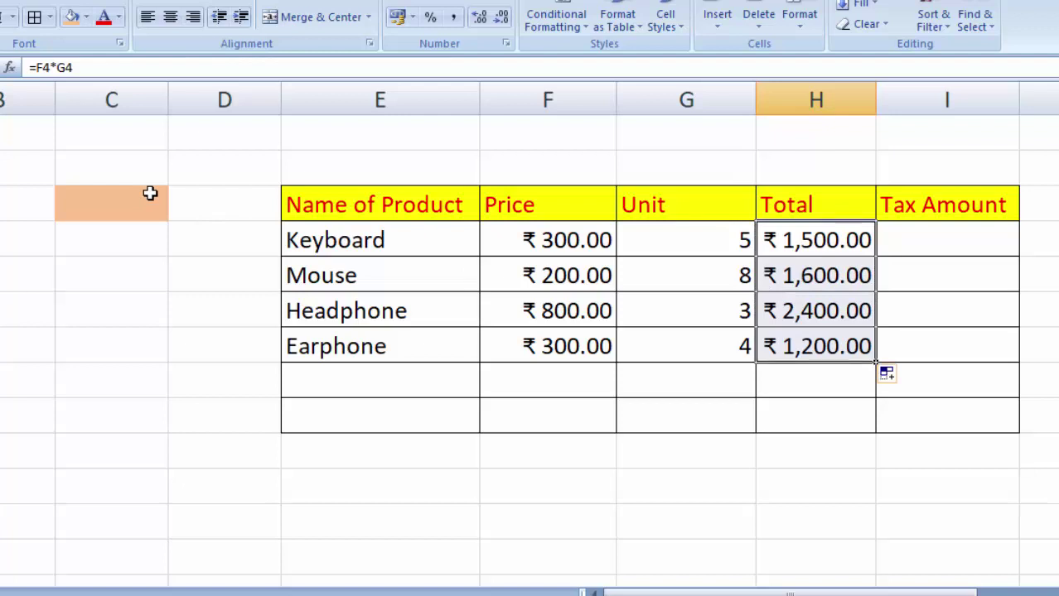
# Step: Enter =H4*C$3 in I4 and fill it down to I7
pyautogui.click(928, 248)
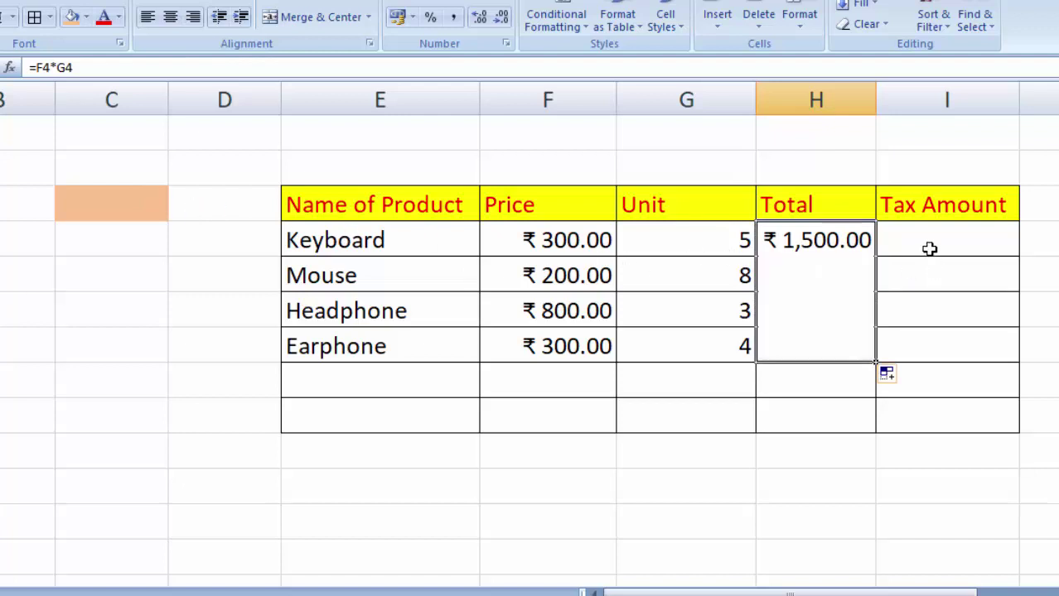
pyautogui.write('=')
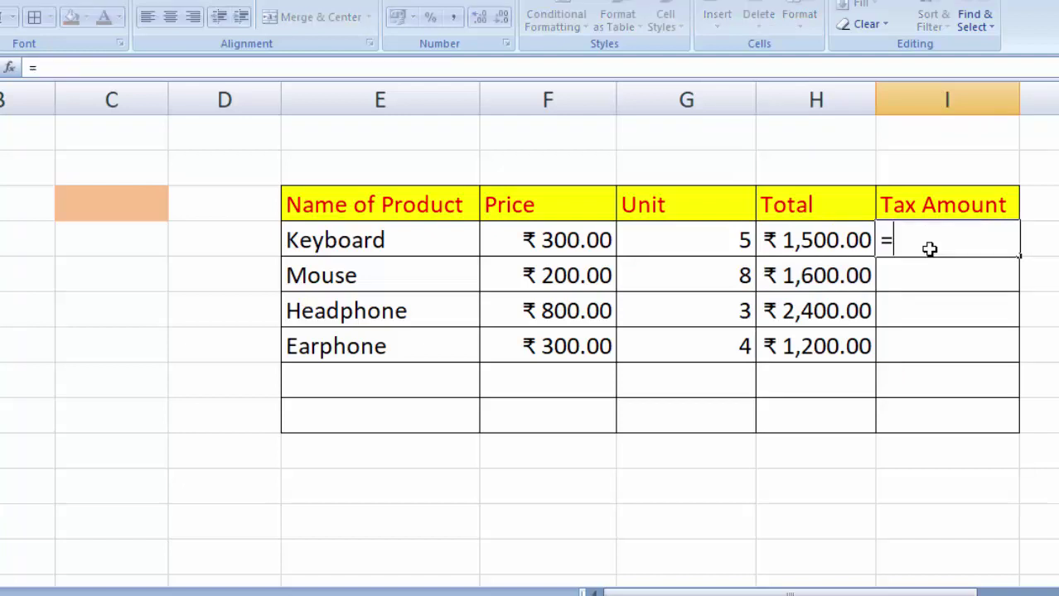
pyautogui.click(803, 242)
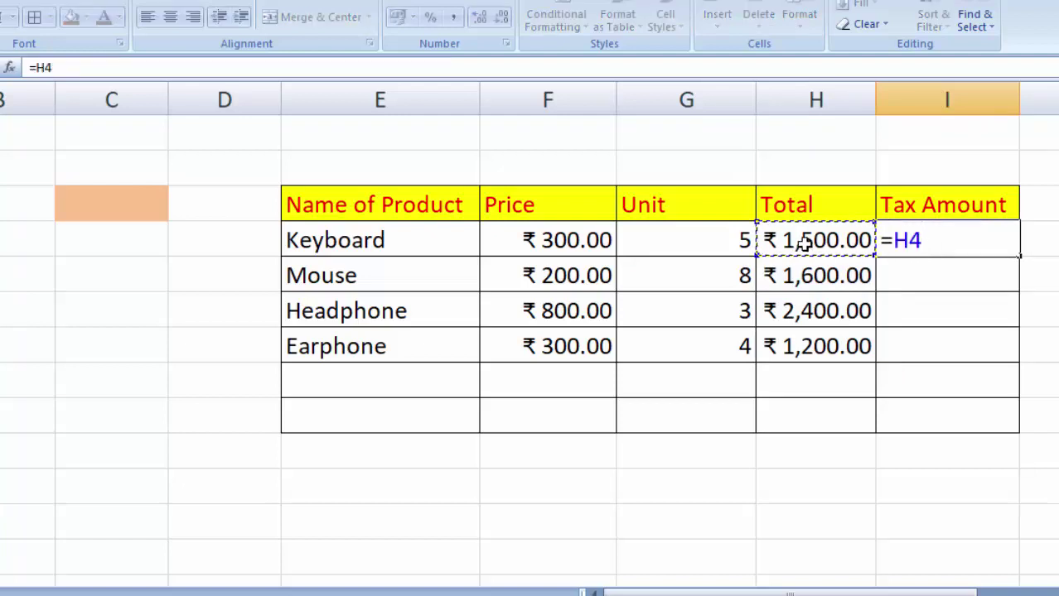
pyautogui.write('*')
pyautogui.click(135, 214)
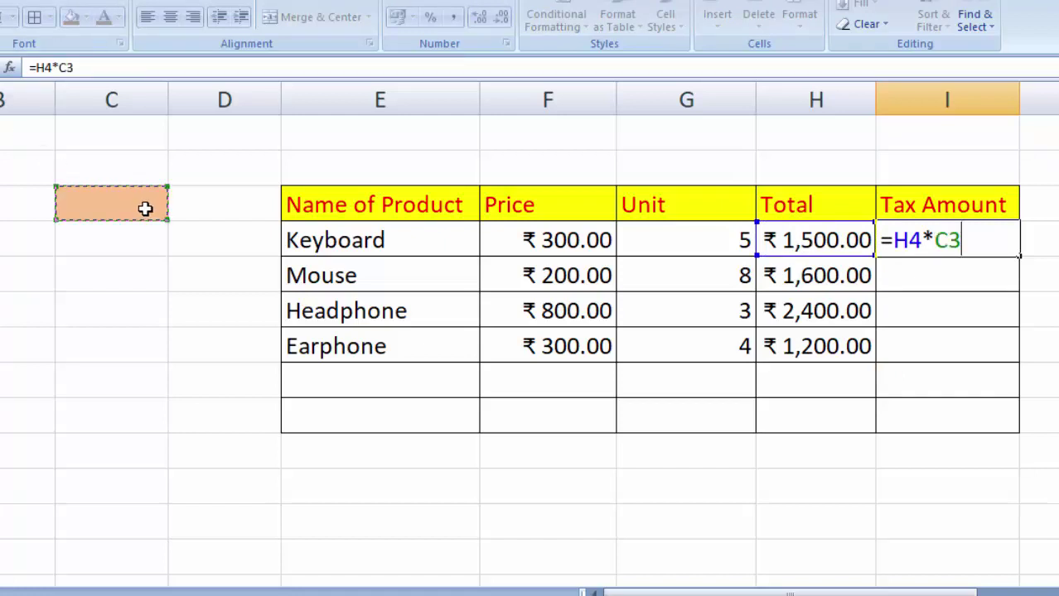
pyautogui.click(950, 240)
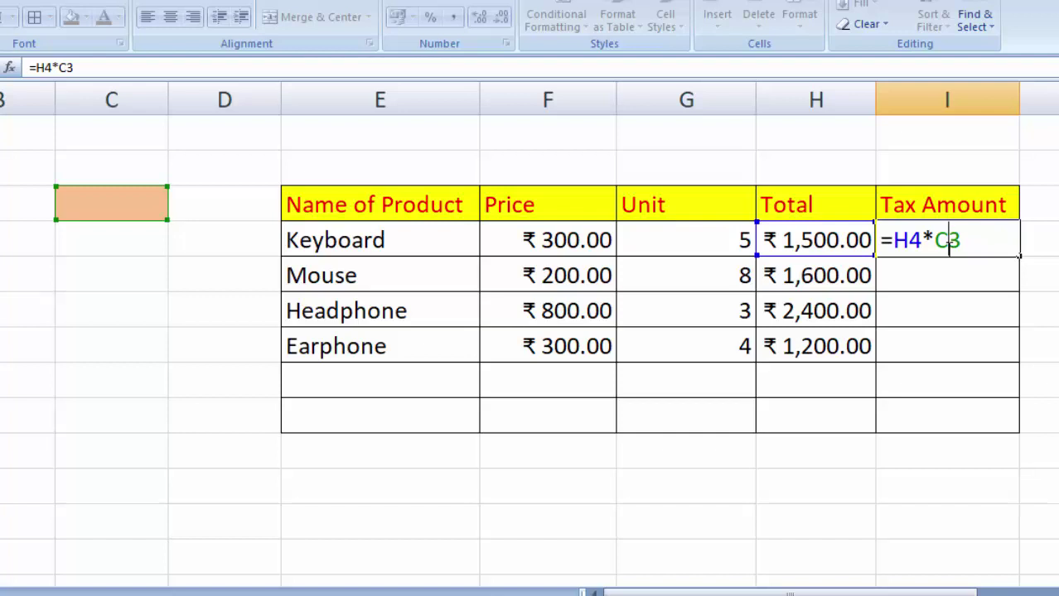
pyautogui.write('$')
pyautogui.press('Return')
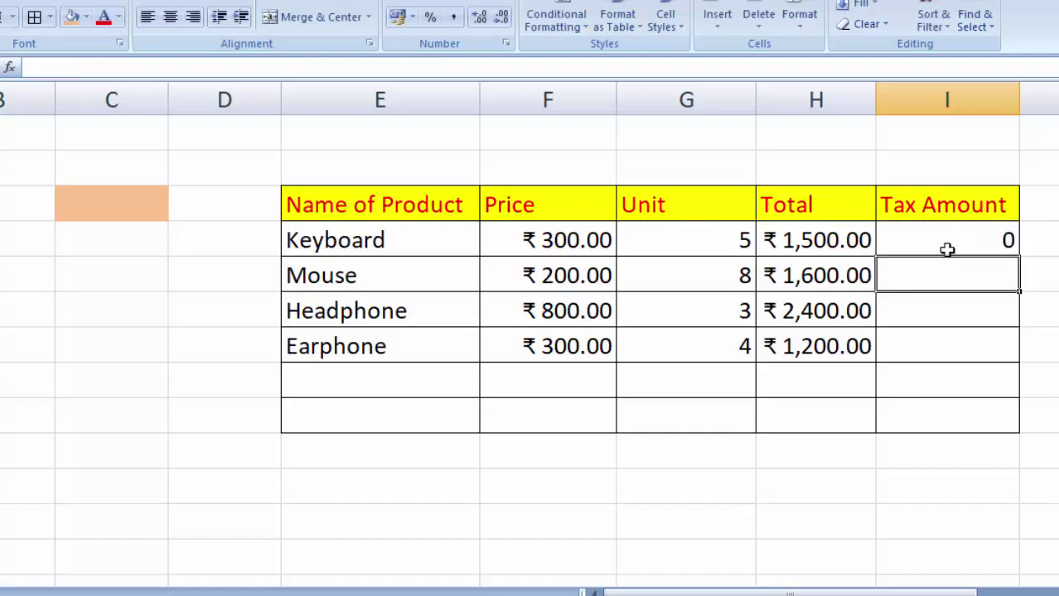
pyautogui.click(946, 250)
pyautogui.moveTo(1018, 259); pyautogui.dragTo(1019, 361)
# Step: Pick 5%, then 4%, from C3's rate dropdown, so tax reads 60, 64, 96, 48
pyautogui.click(104, 205)
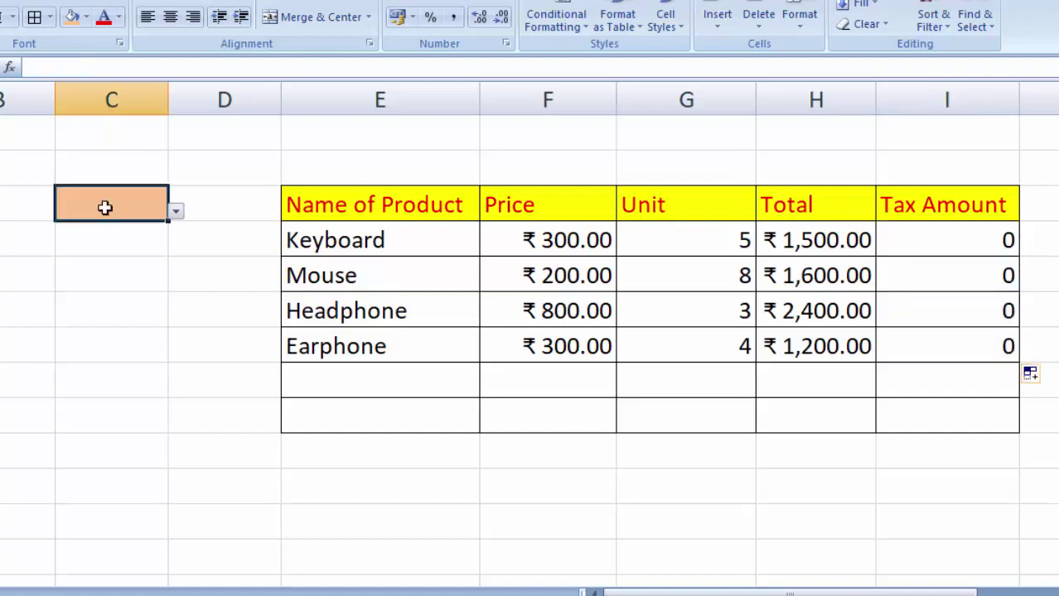
pyautogui.click(176, 213)
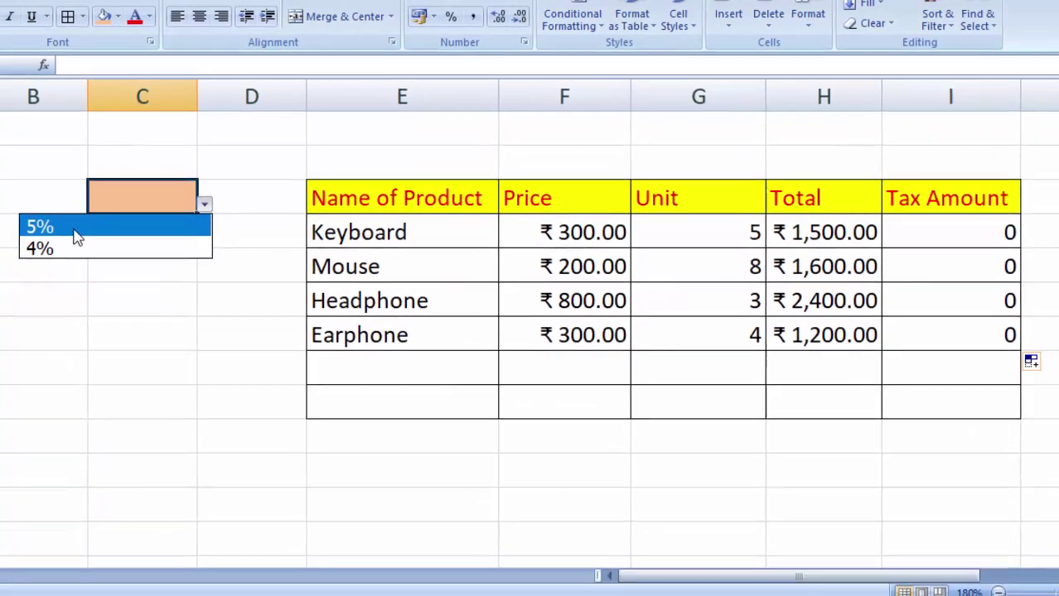
pyautogui.click(53, 233)
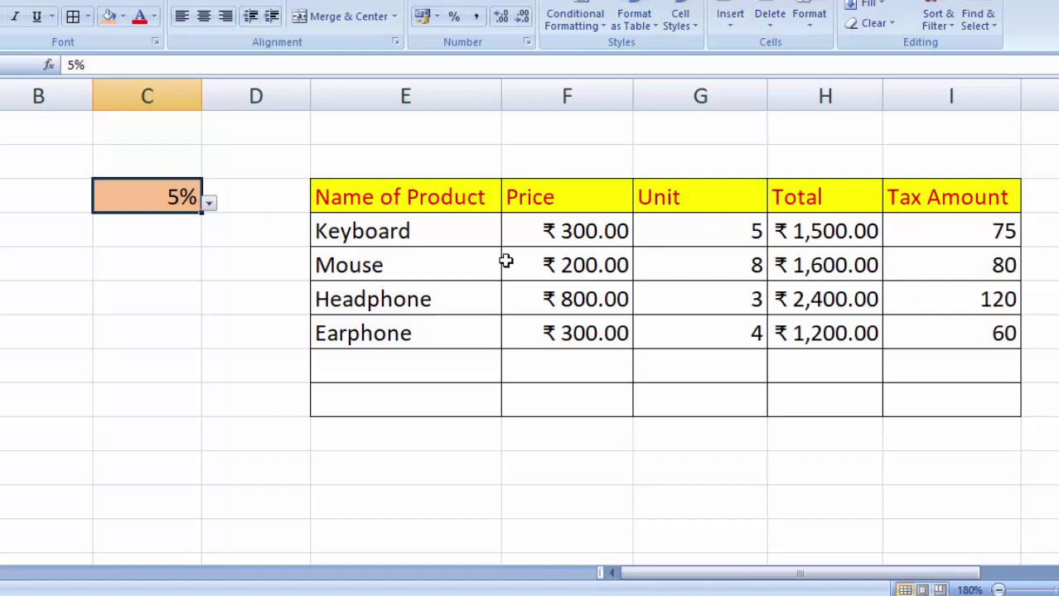
pyautogui.click(210, 205)
pyautogui.click(174, 245)
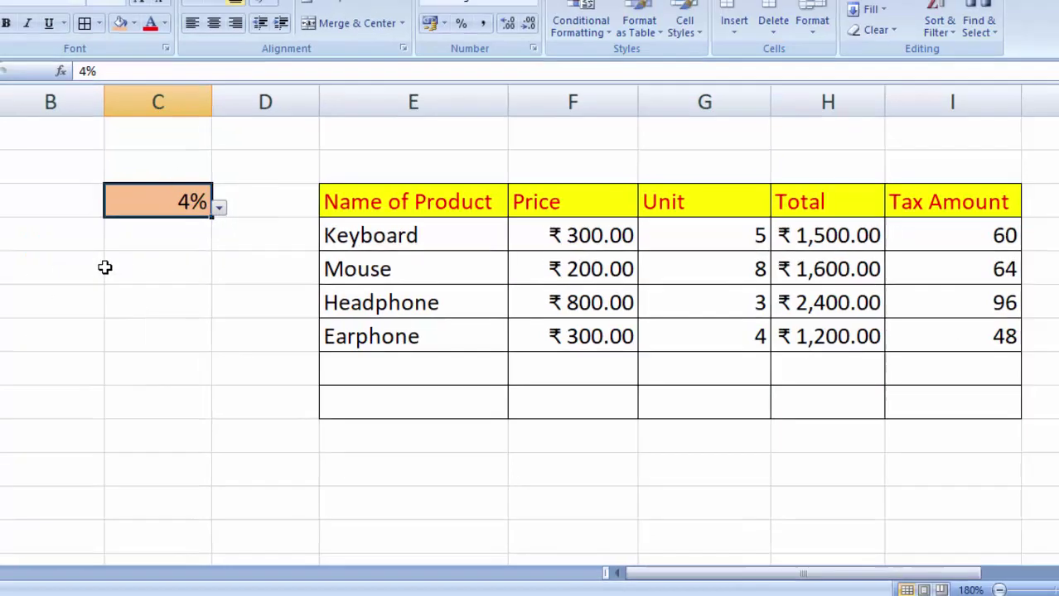
pyautogui.click(58, 267)
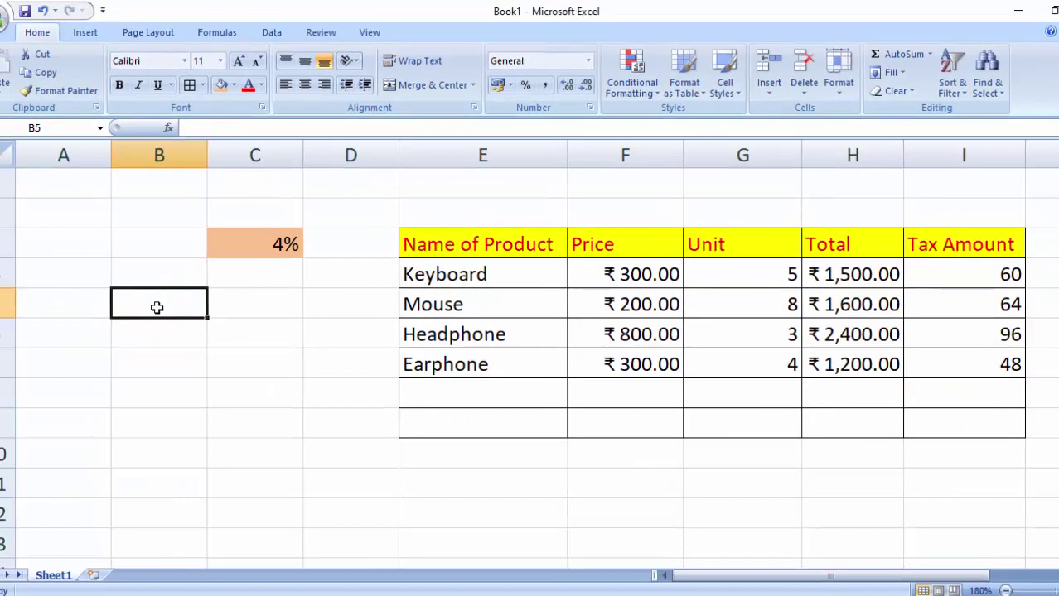
# Step: Give cell B5 a standard red fill, leaving the text colour unchanged
pyautogui.click(234, 86)
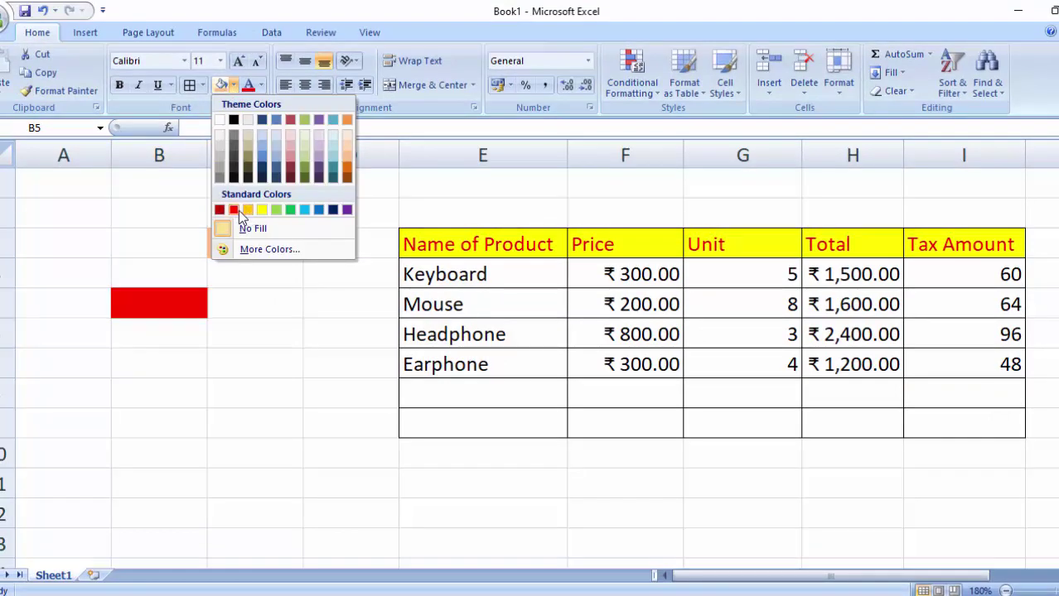
pyautogui.click(237, 211)
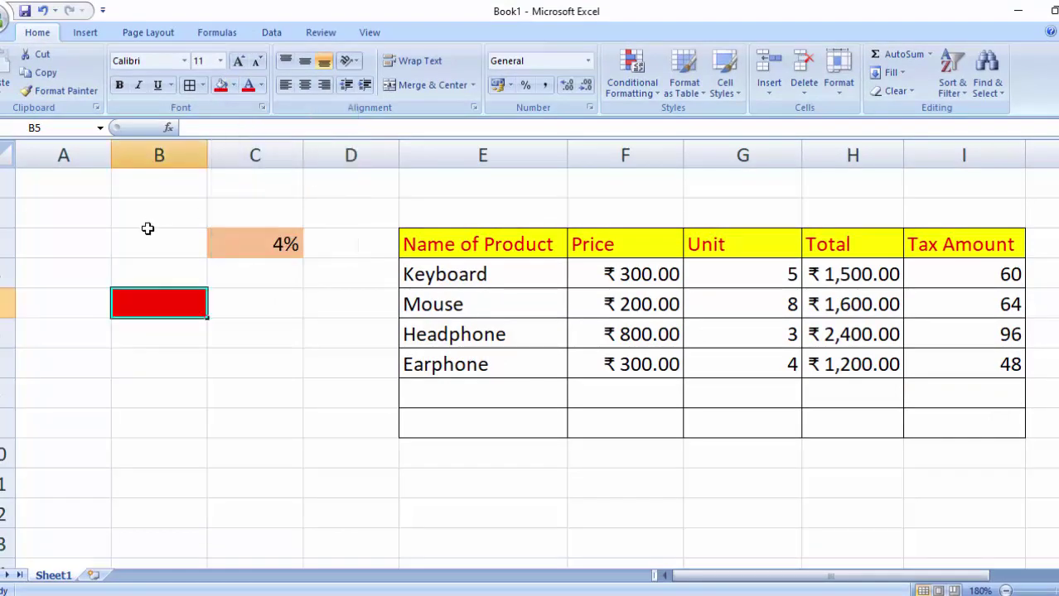
pyautogui.click(261, 86)
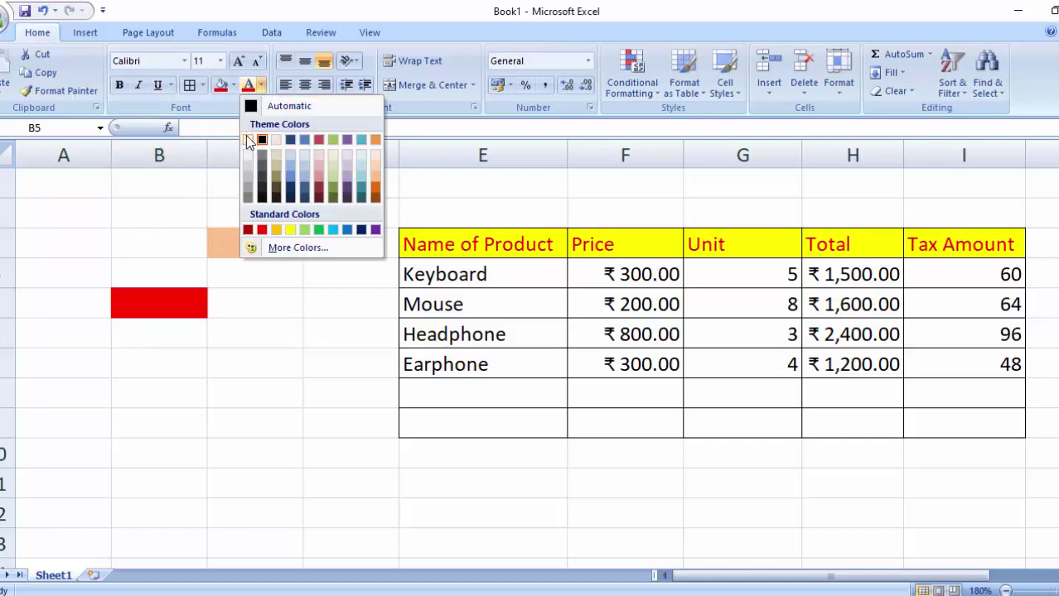
pyautogui.click(281, 275)
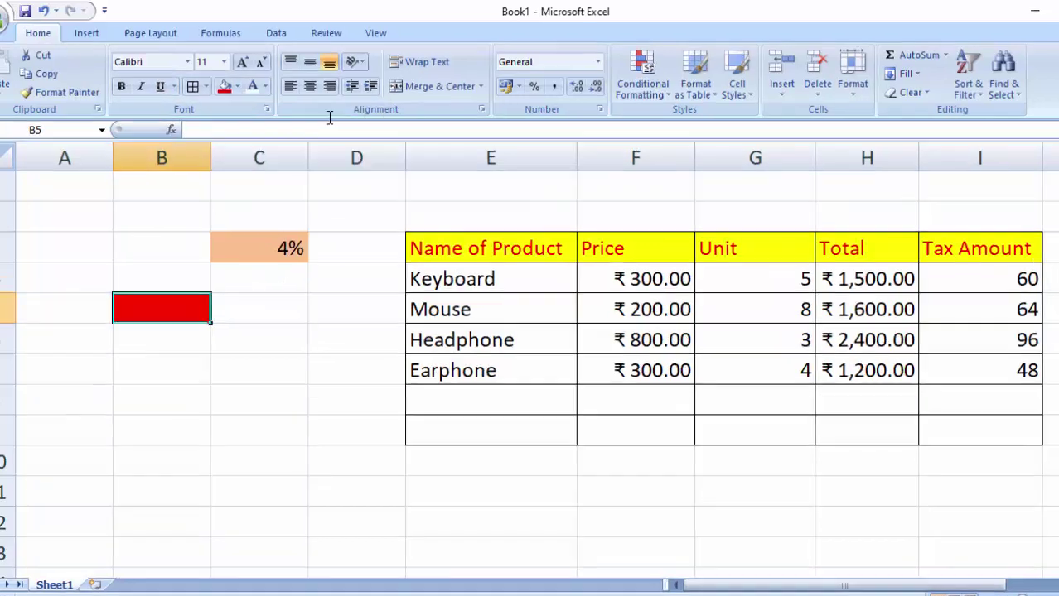
pyautogui.click(273, 33)
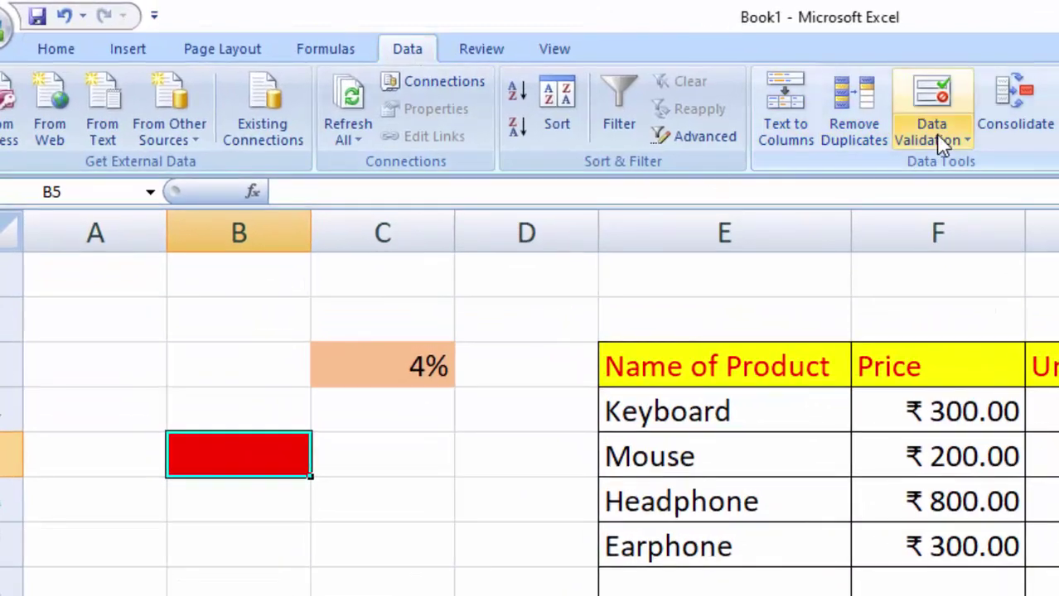
# Step: Add List validation to B5 with source 5%,10%,12%,18%,21%,28%
pyautogui.click(941, 141)
pyautogui.click(952, 168)
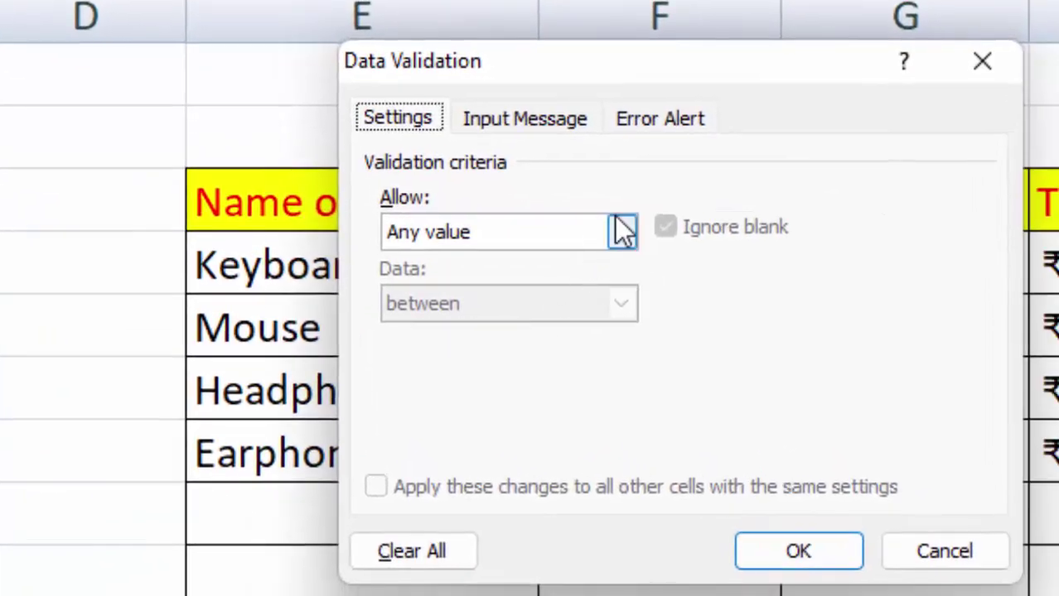
pyautogui.click(622, 230)
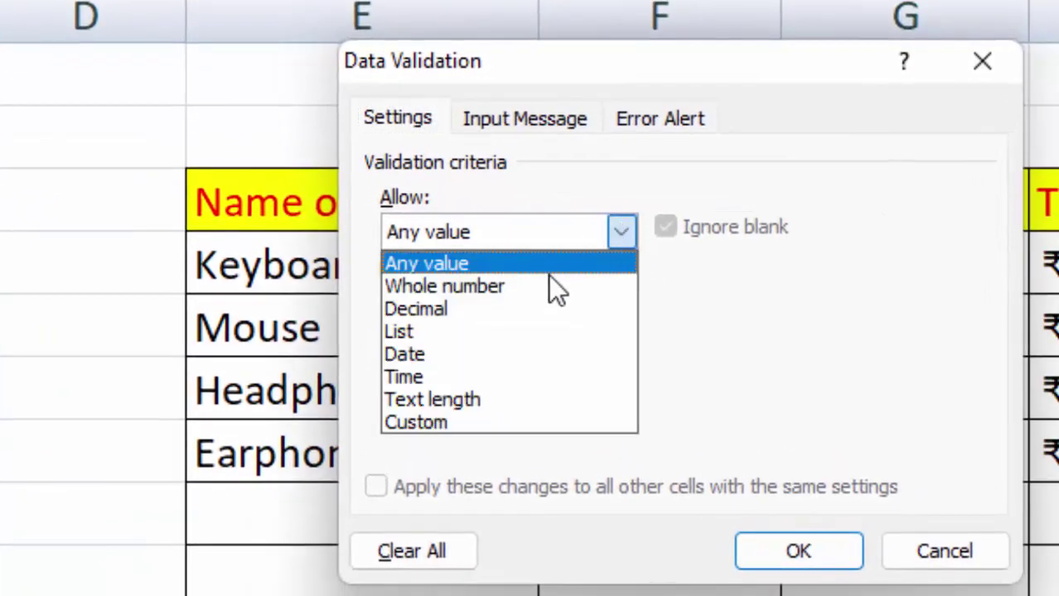
pyautogui.click(508, 332)
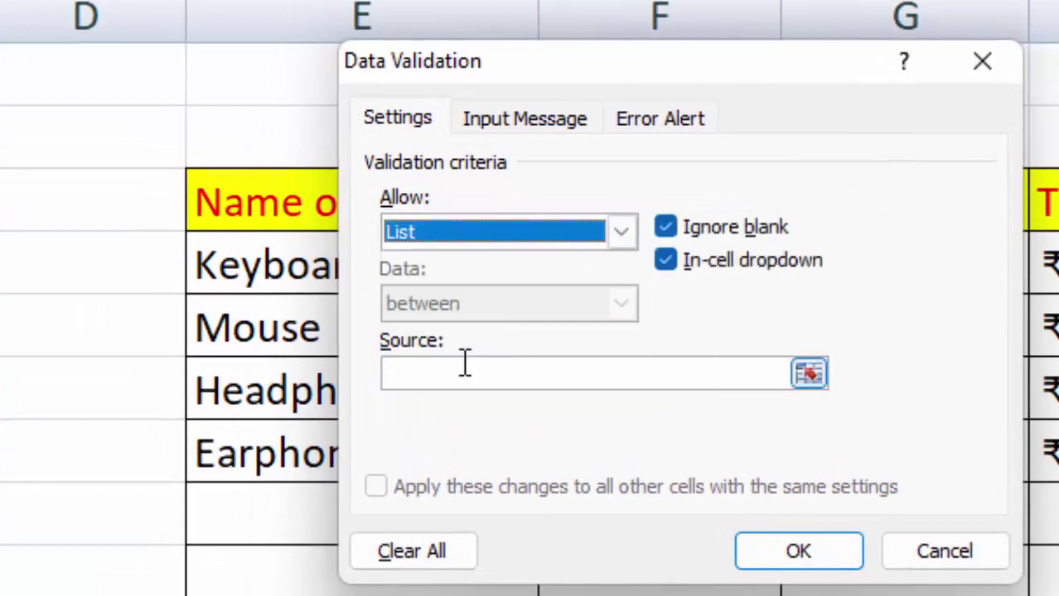
pyautogui.click(464, 367)
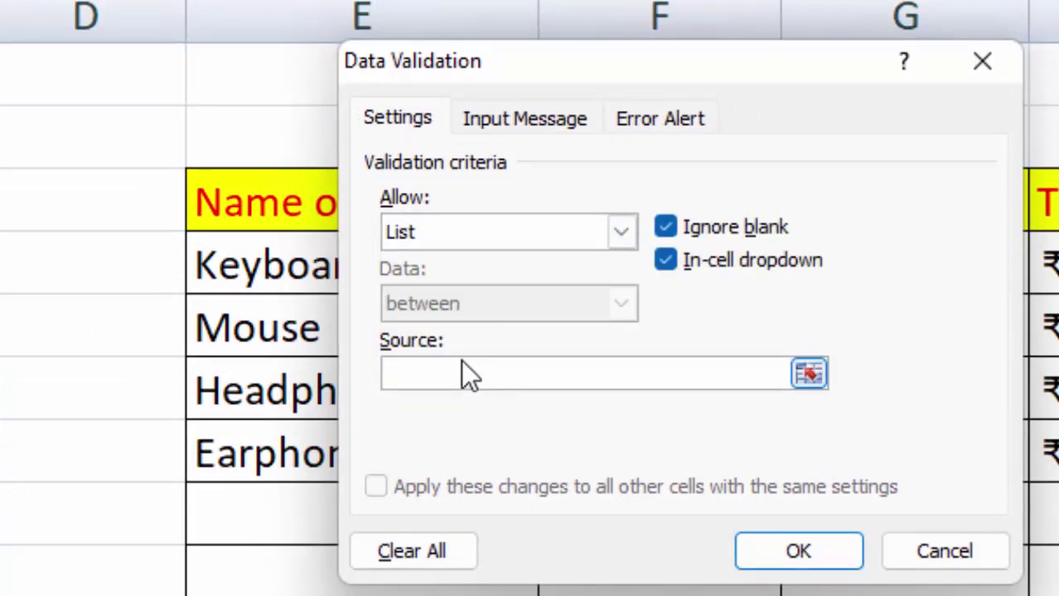
pyautogui.write('5%,10')
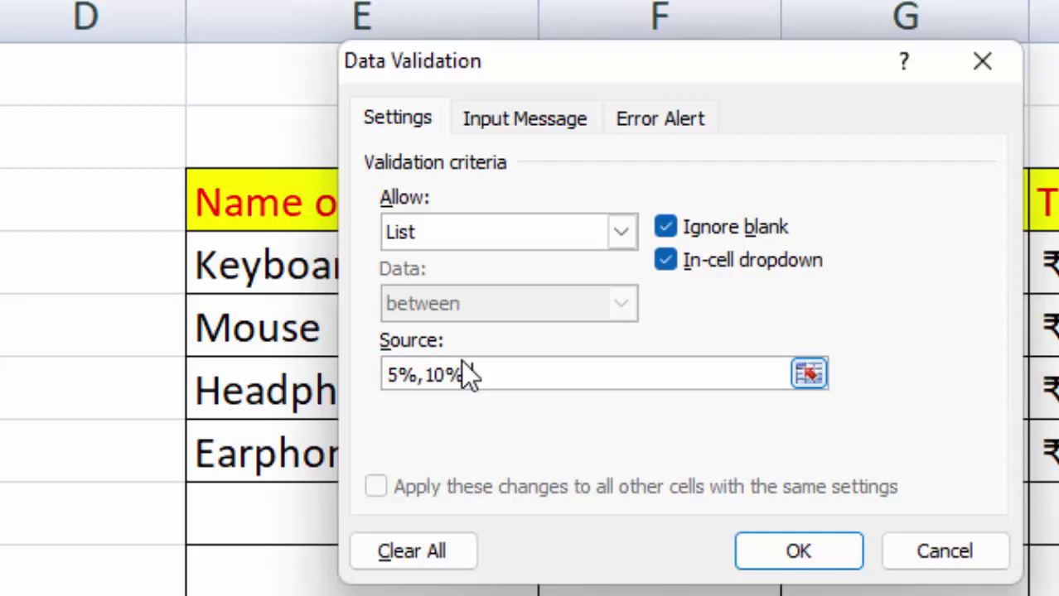
pyautogui.write('%')
pyautogui.write(',')
pyautogui.write('1')
pyautogui.write('7')
pyautogui.press('BackSpace')
pyautogui.write('8%')
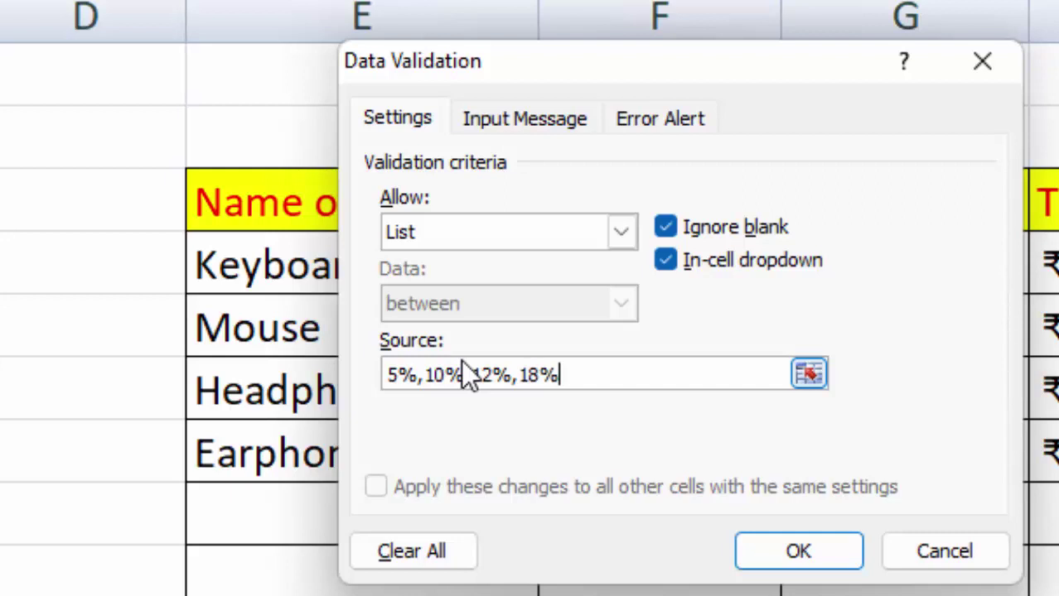
pyautogui.write(',')
pyautogui.write('21')
pyautogui.write('%,2')
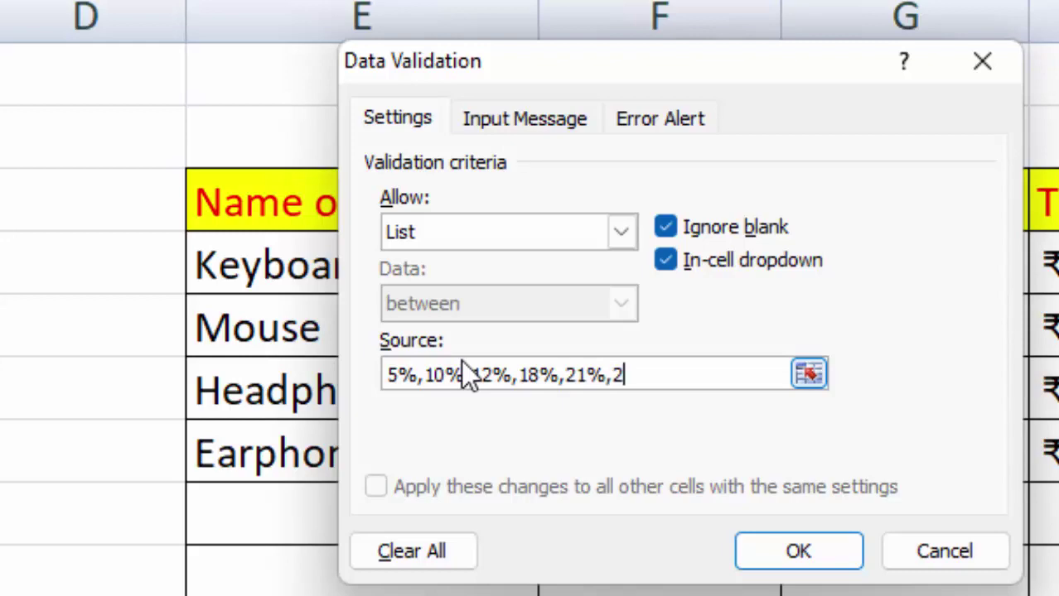
pyautogui.write('8')
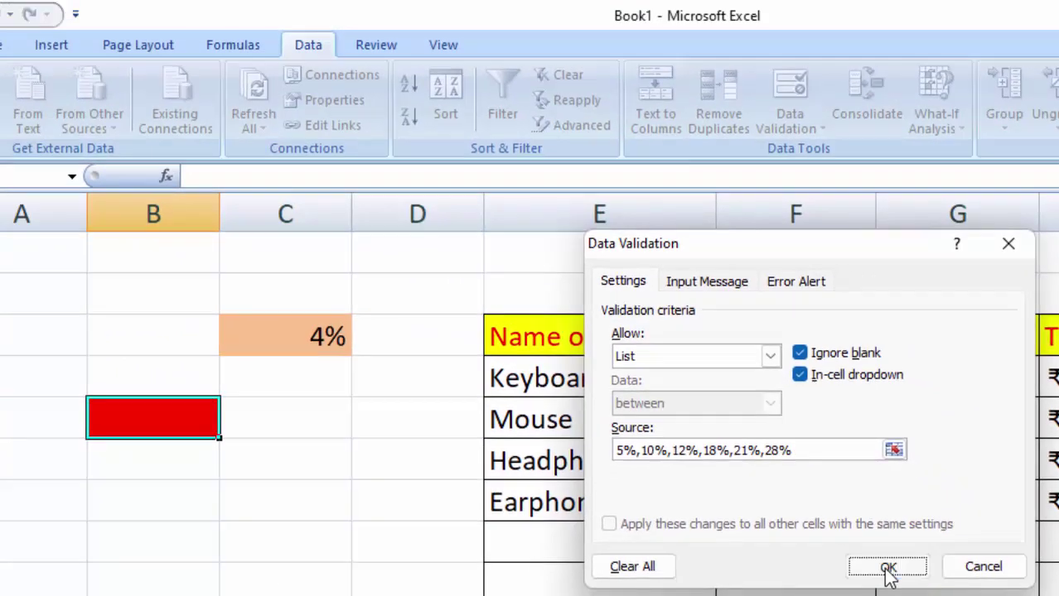
pyautogui.click(887, 570)
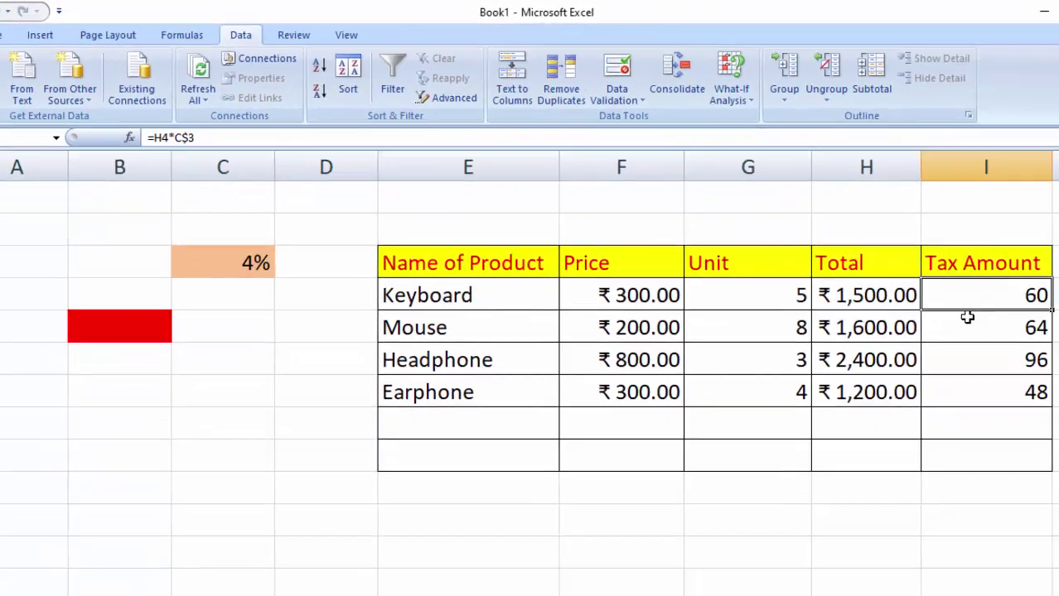
pyautogui.moveTo(967, 317); pyautogui.dragTo(976, 390)
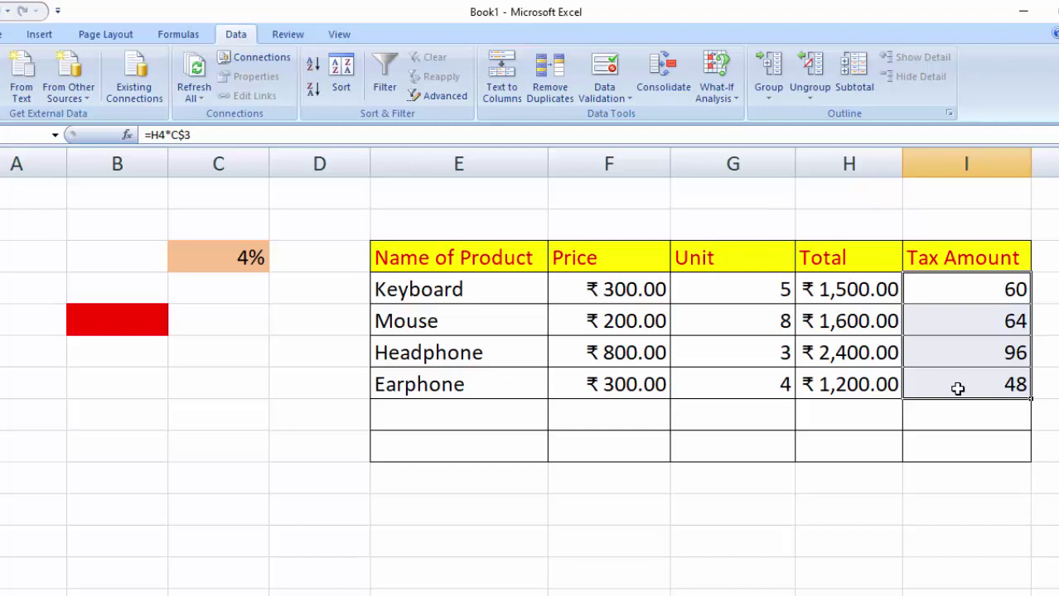
# Step: Clear the old Tax Amount values and enter =H4*B5 in I4
pyautogui.press('Delete')
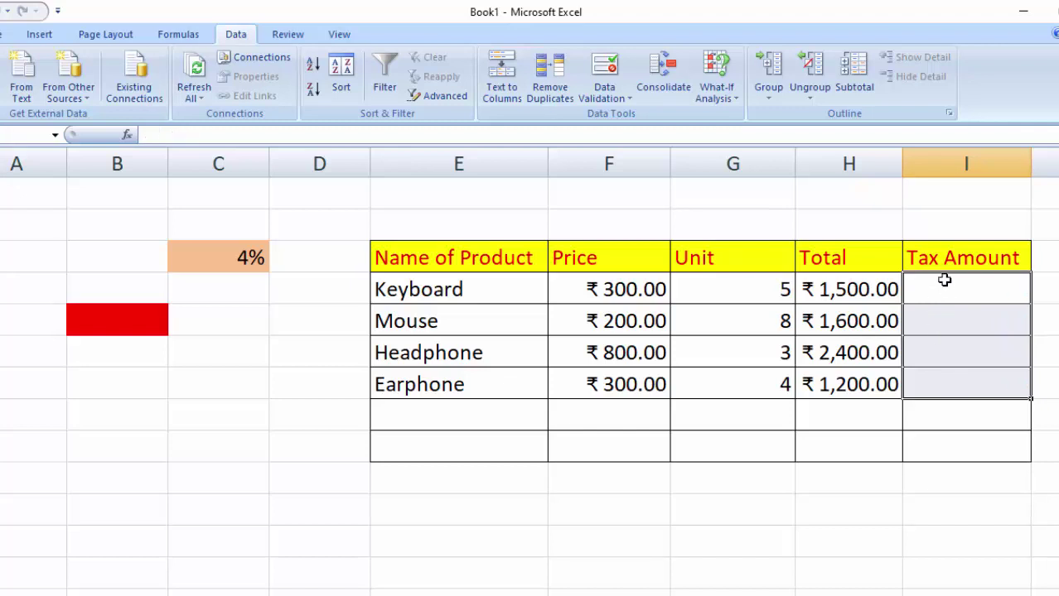
pyautogui.click(947, 284)
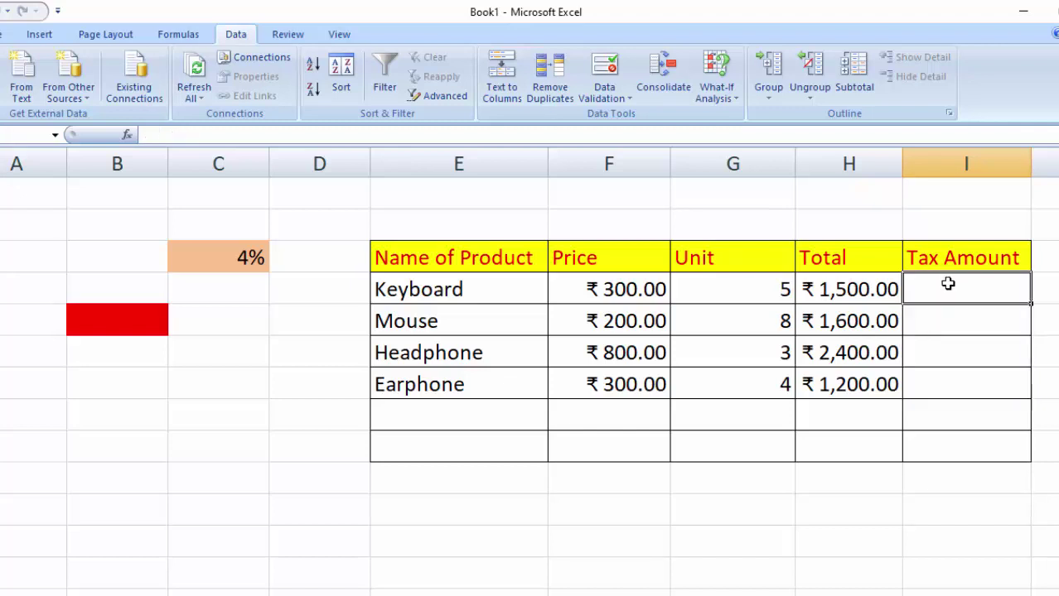
pyautogui.write('=')
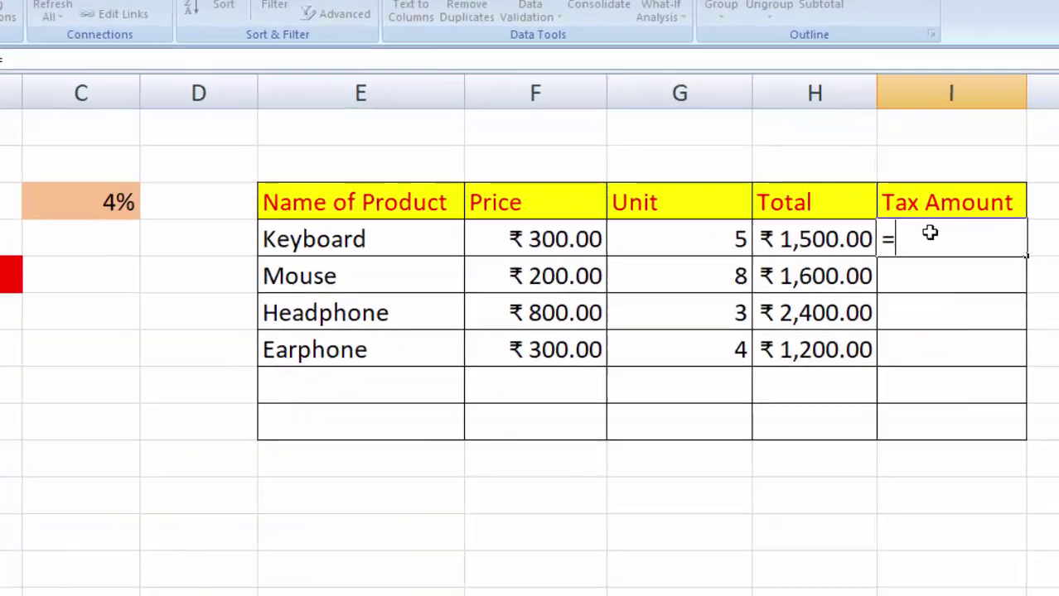
pyautogui.click(768, 145)
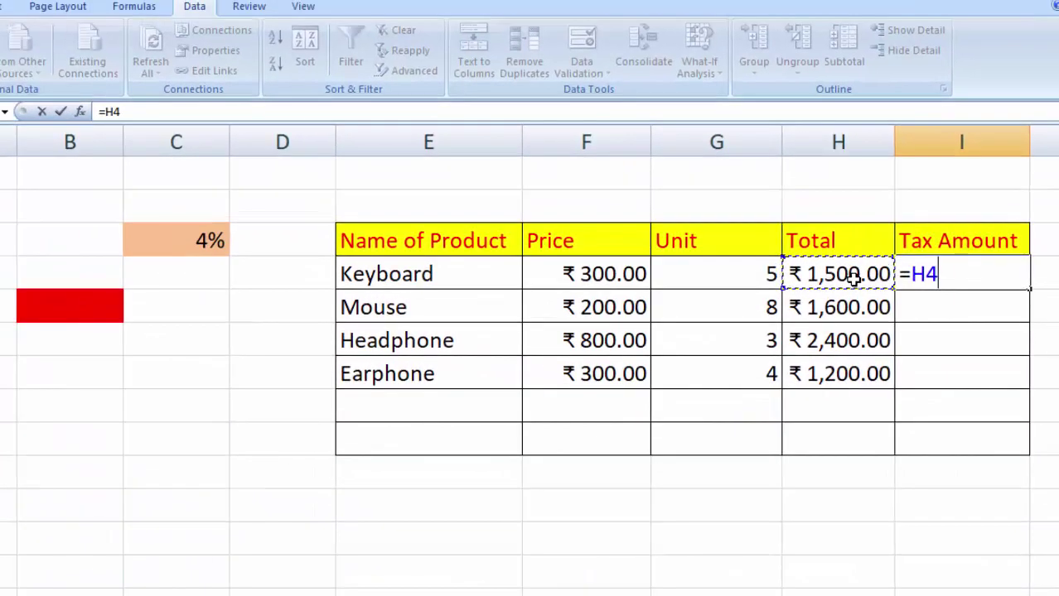
pyautogui.write('*')
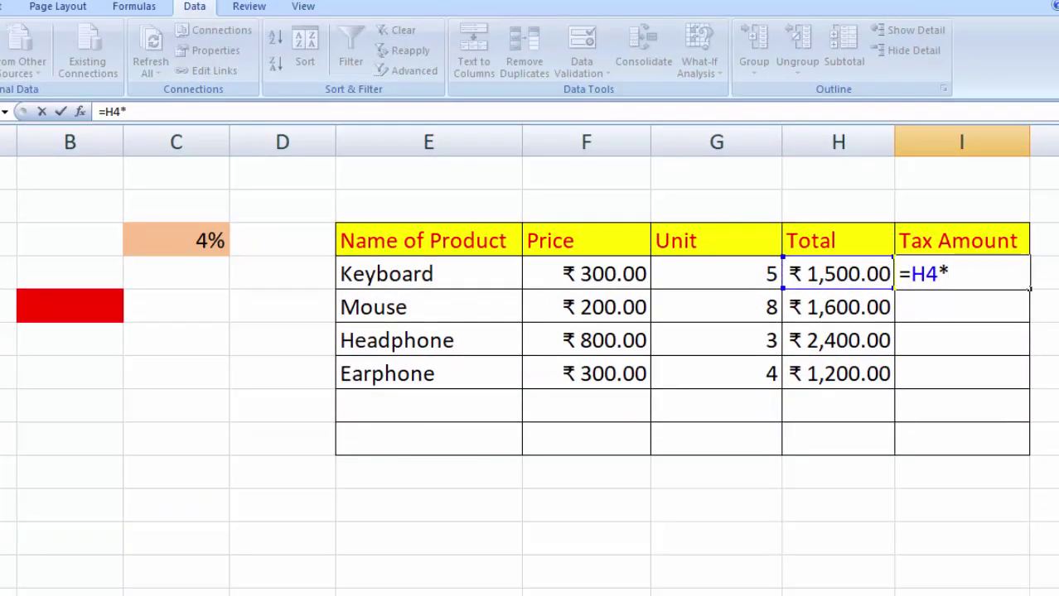
pyautogui.click(75, 308)
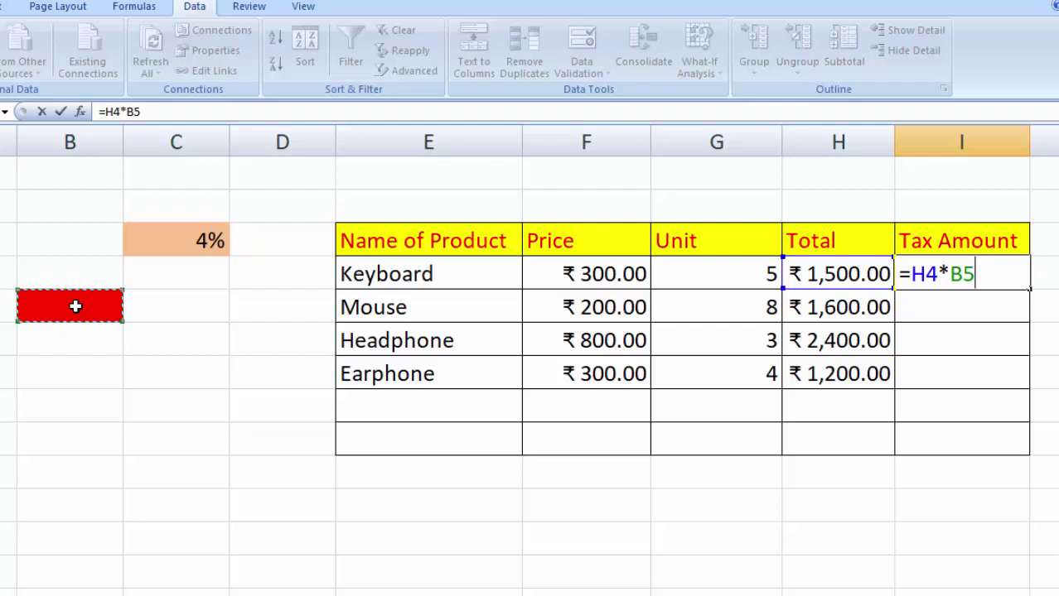
pyautogui.press('Return')
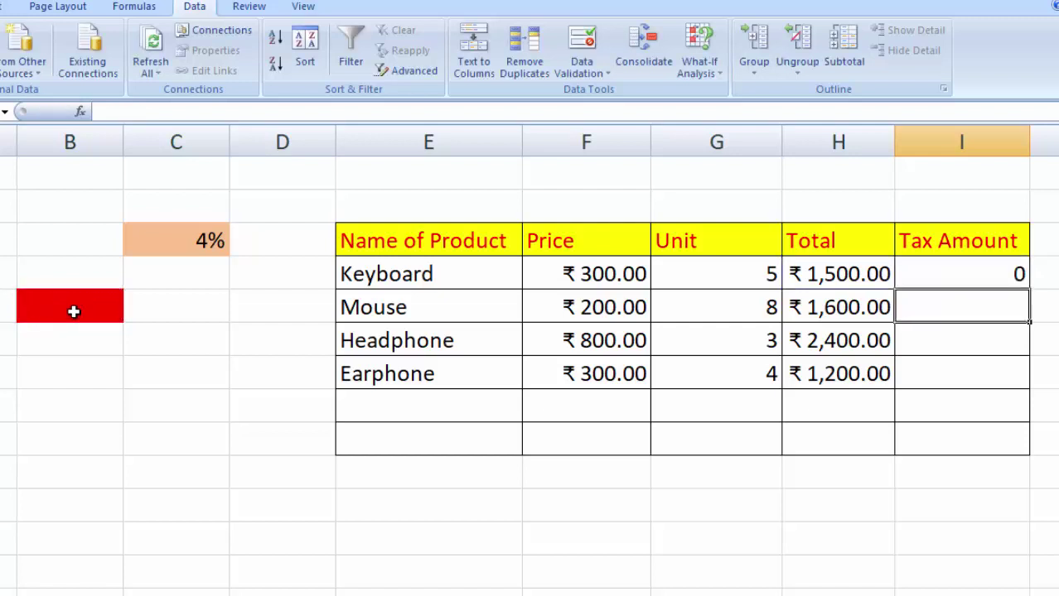
pyautogui.click(935, 261)
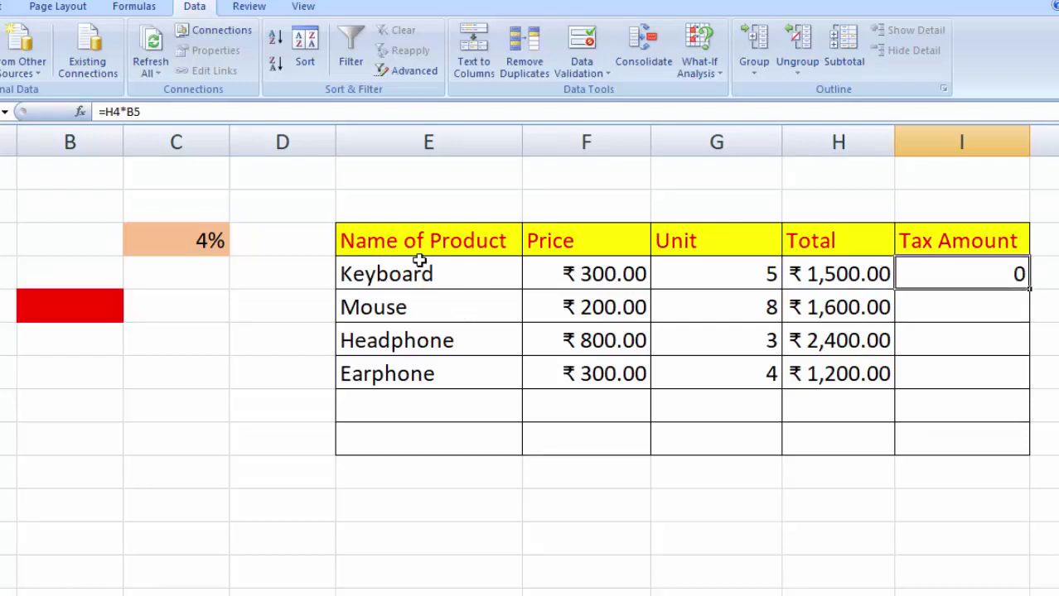
# Step: Choose 5% from B5's dropdown, then select B5 through B10
pyautogui.click(111, 304)
pyautogui.click(131, 314)
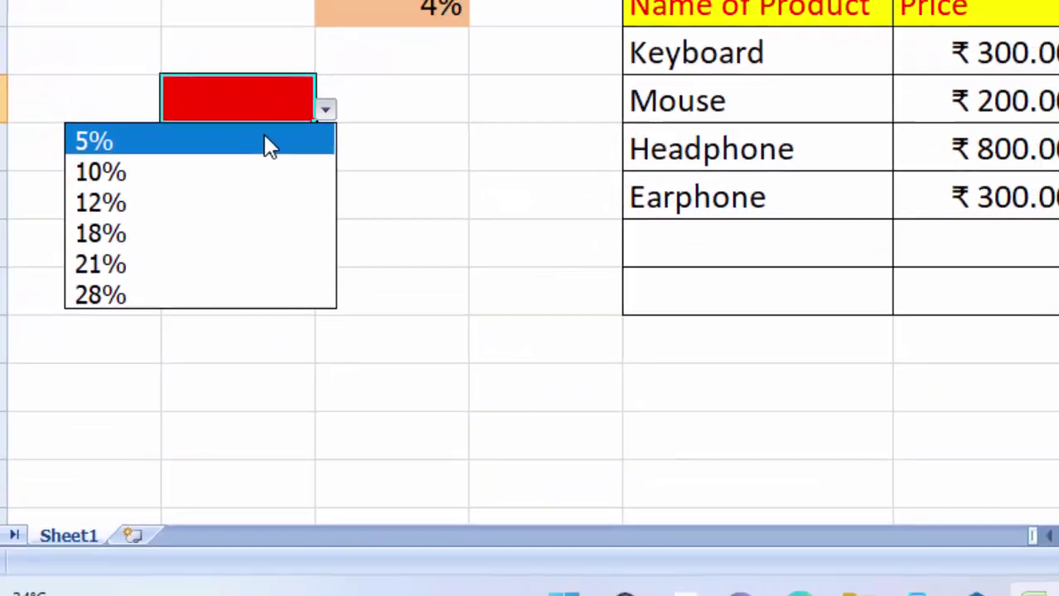
pyautogui.click(91, 334)
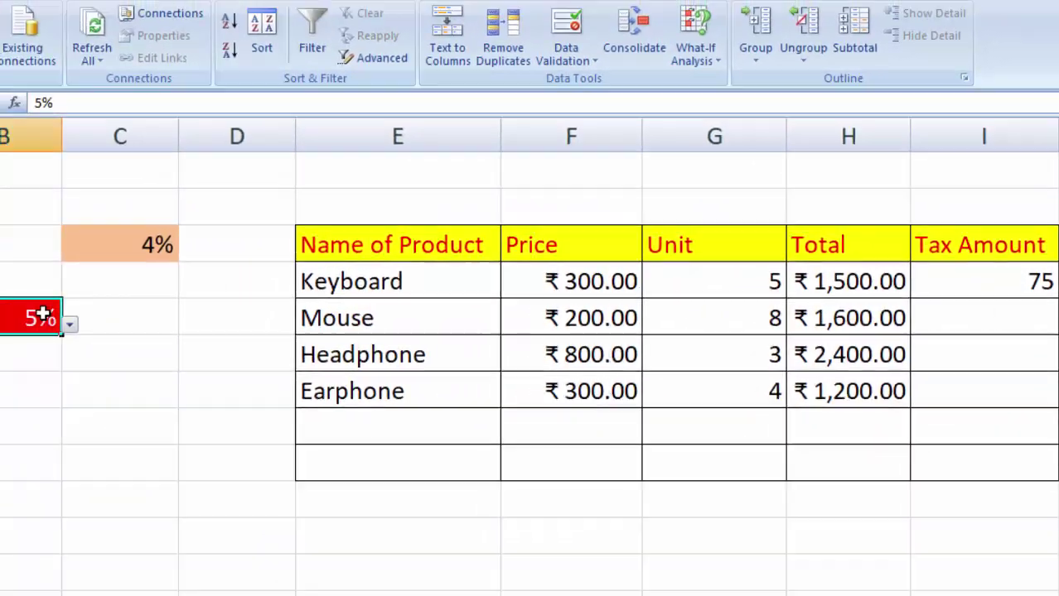
pyautogui.moveTo(43, 313); pyautogui.dragTo(13, 510)
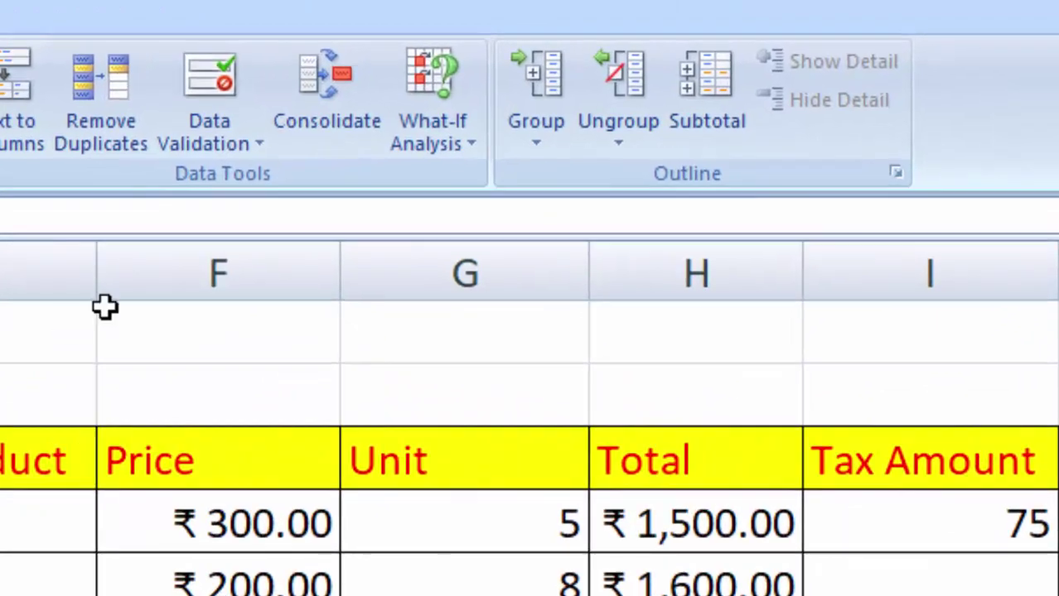
# Step: Extend B5's 5%–28% rate list validation to the blank cells down to B10
pyautogui.click(282, 140)
pyautogui.click(291, 168)
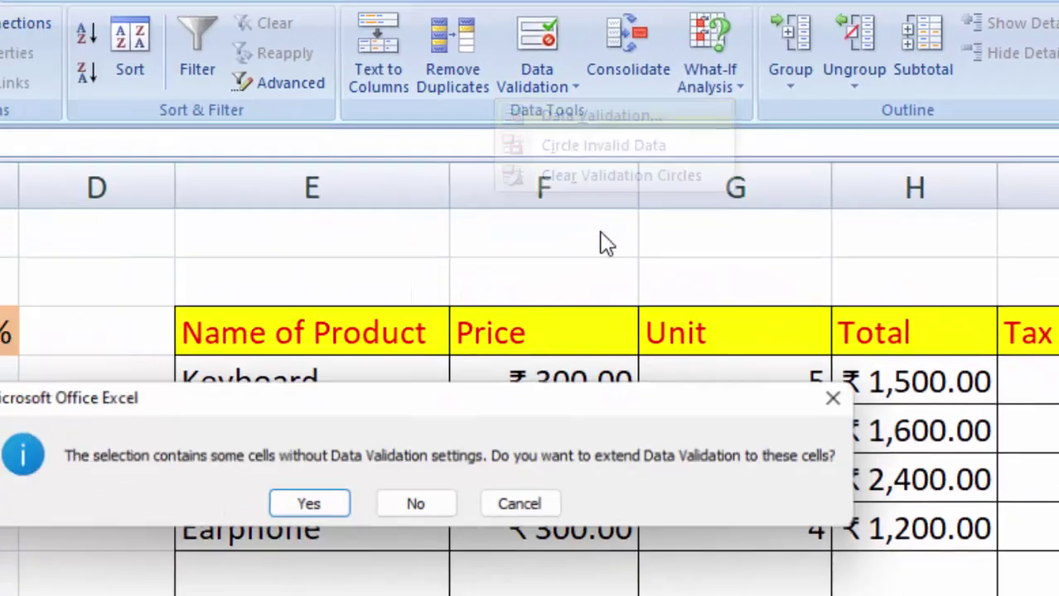
pyautogui.click(556, 385)
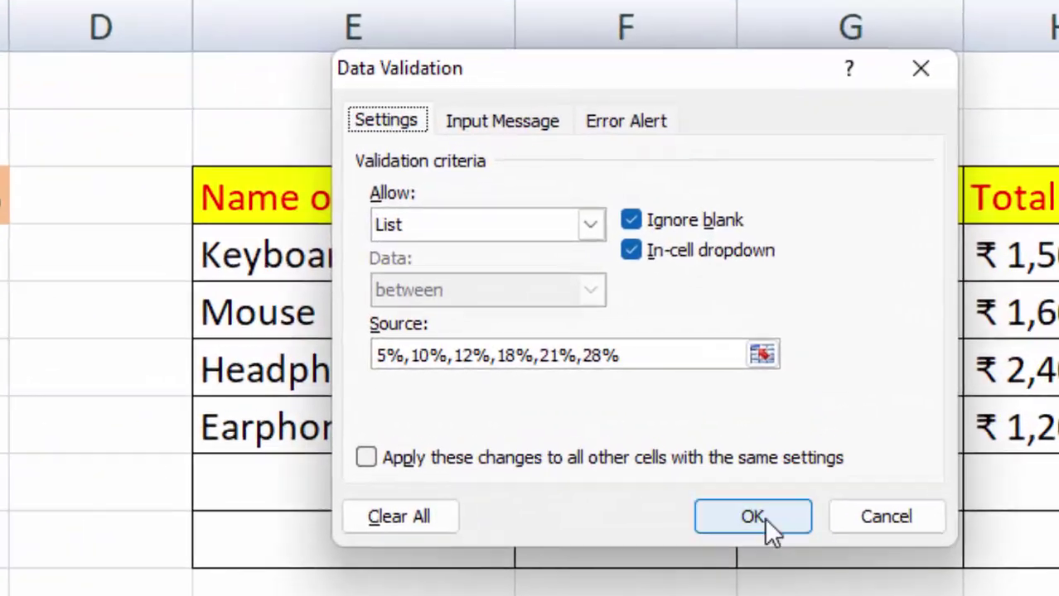
pyautogui.click(845, 462)
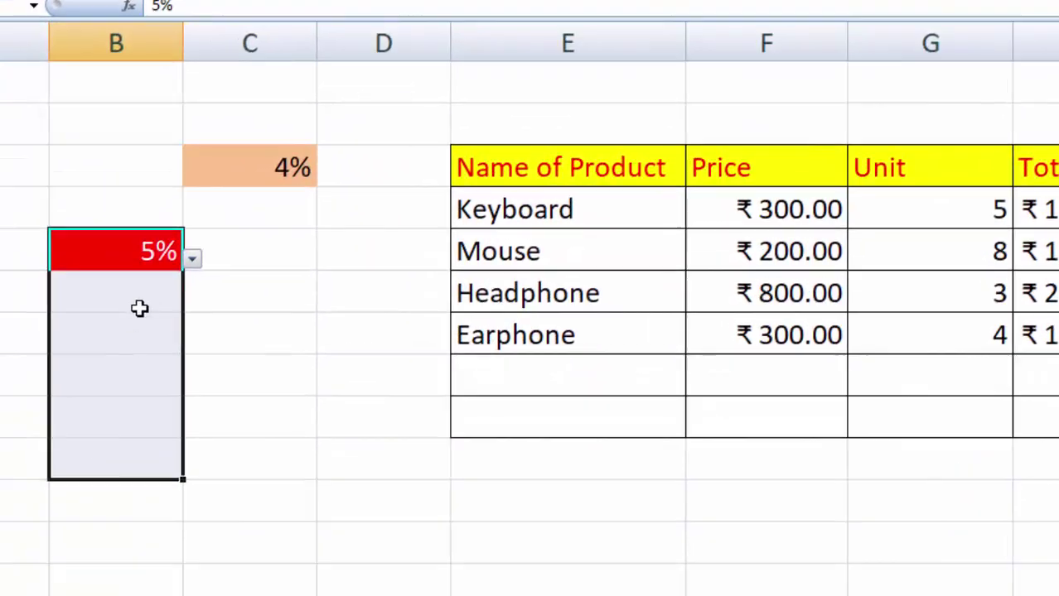
pyautogui.click(146, 299)
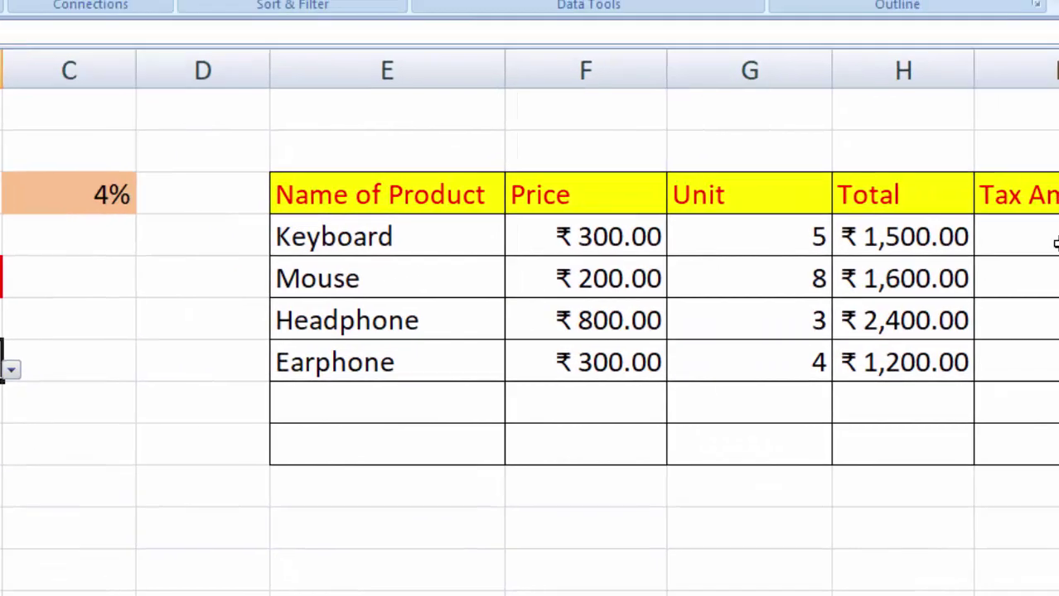
pyautogui.click(904, 266)
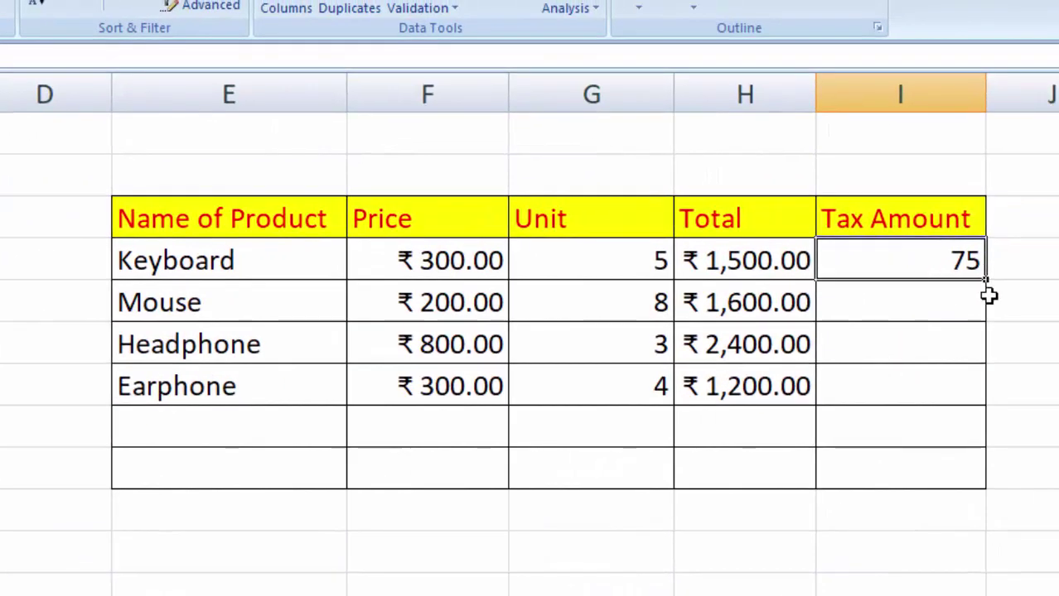
# Step: Change I4 to =H4*B$5 and fill it down to I7, giving 75, 80, 120 and 60
pyautogui.moveTo(978, 325); pyautogui.dragTo(978, 400)
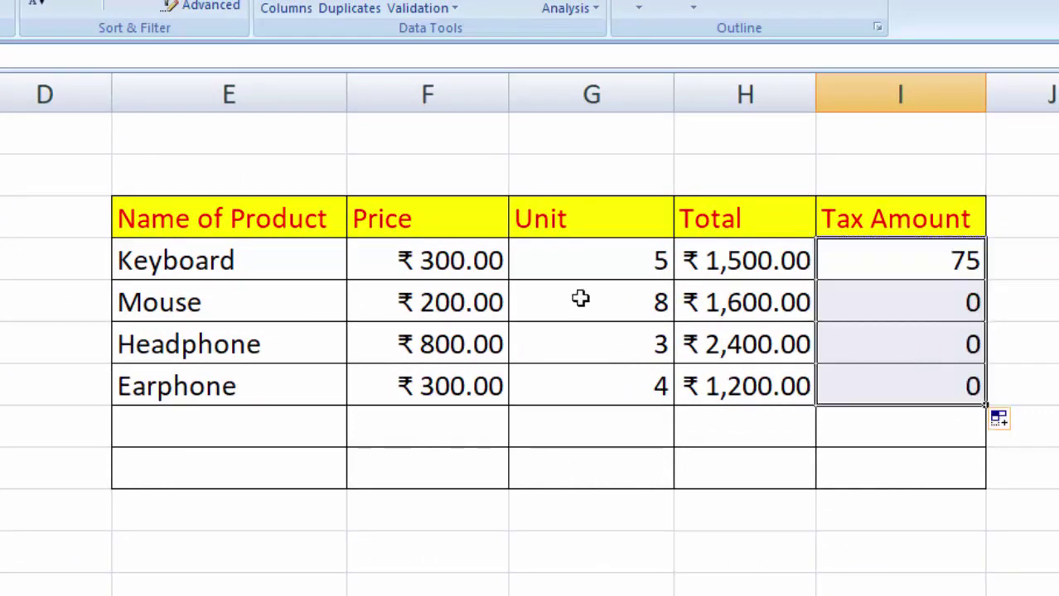
pyautogui.click(869, 259)
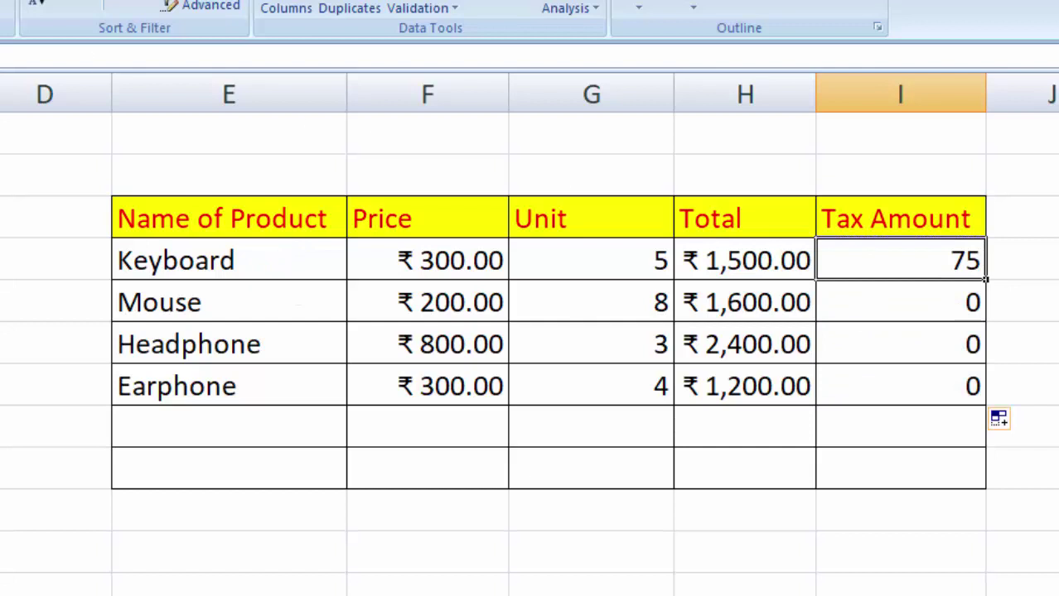
pyautogui.press('F2')
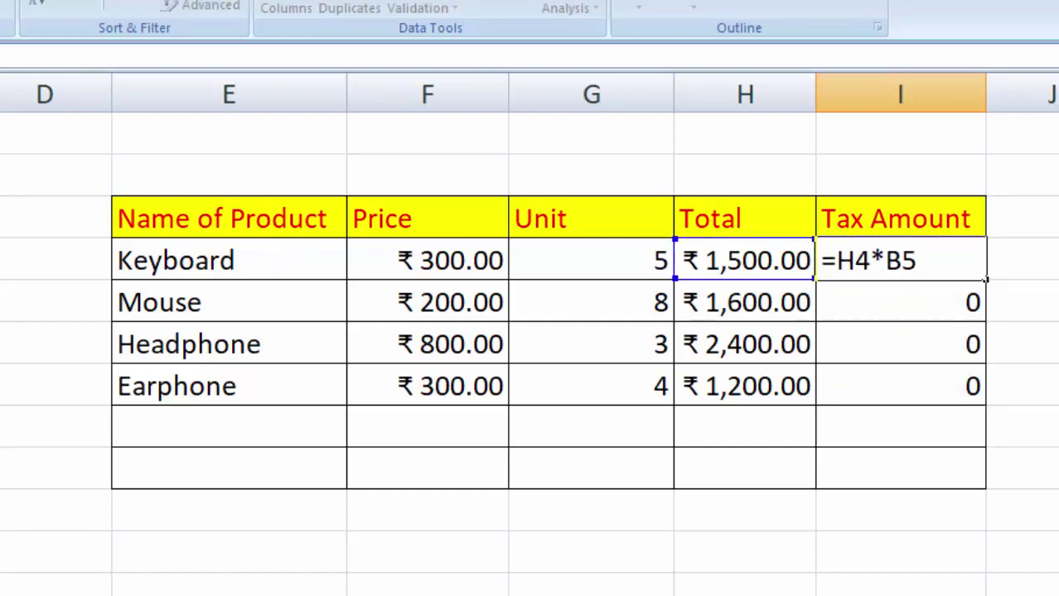
pyautogui.write('$')
pyautogui.press('Return')
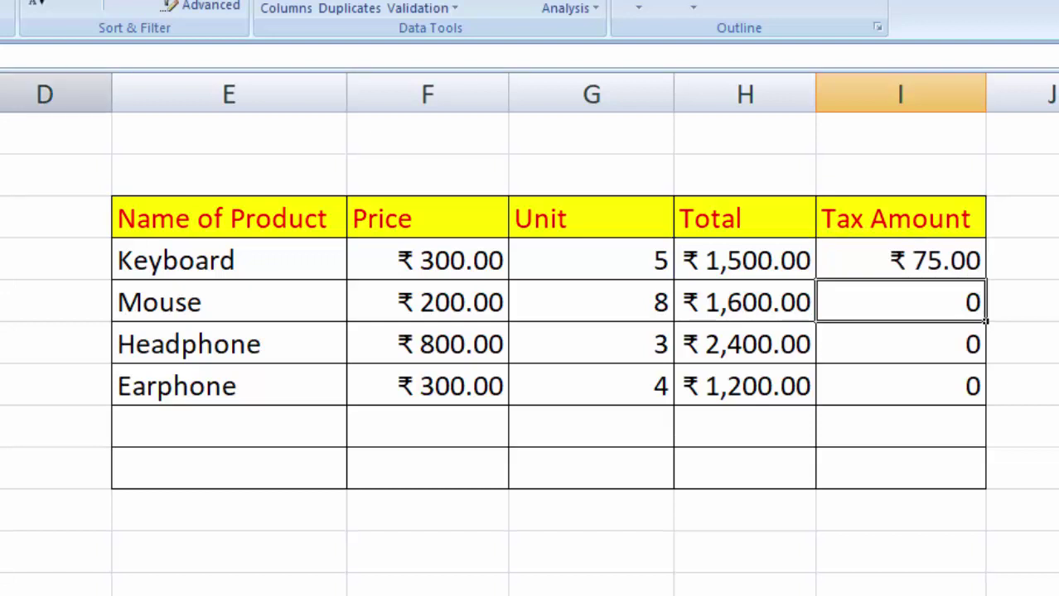
pyautogui.click(949, 249)
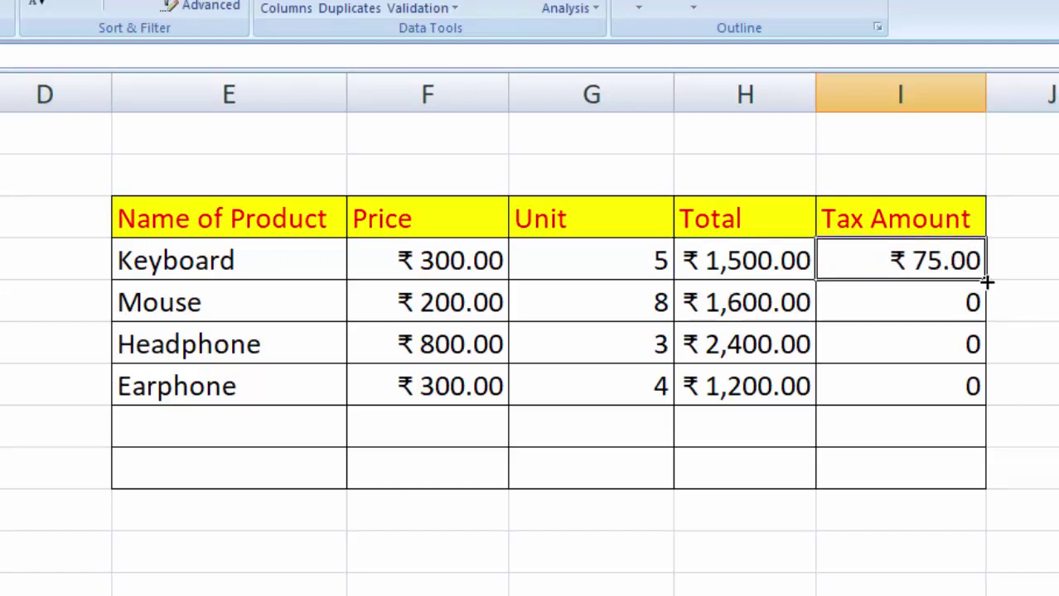
pyautogui.moveTo(986, 282); pyautogui.dragTo(989, 396)
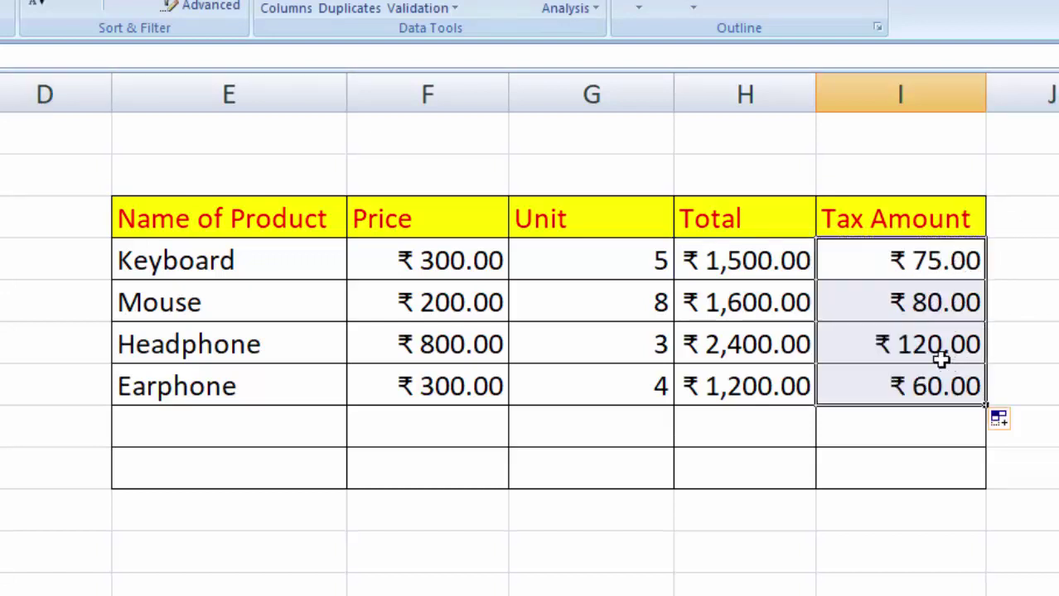
pyautogui.click(913, 307)
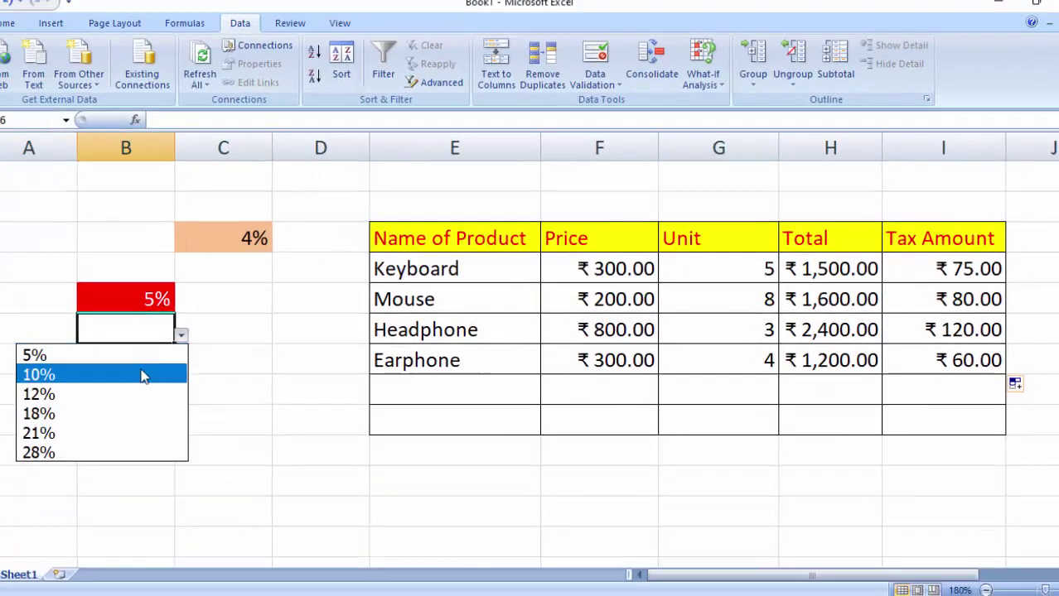
# Step: Pick 10%, 12% and 18% from the validation dropdowns in B6, B7 and B8
pyautogui.click(142, 375)
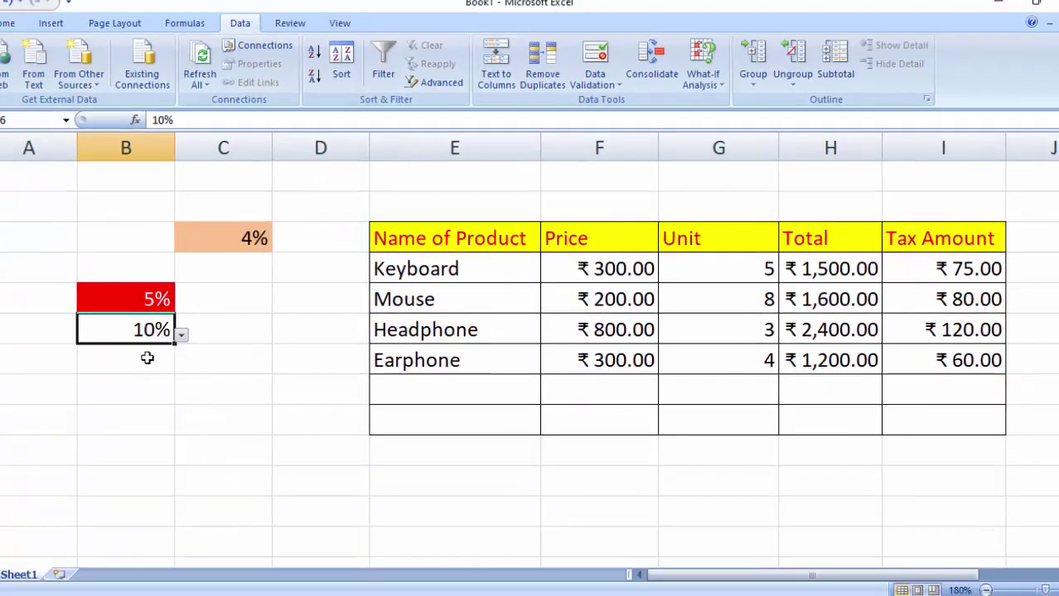
pyautogui.click(149, 354)
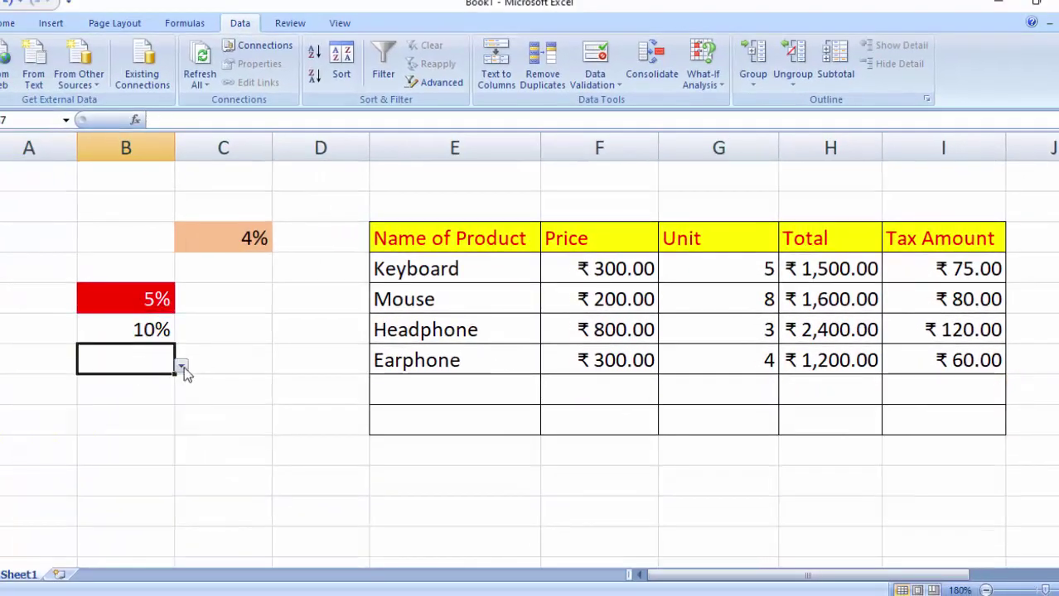
pyautogui.click(182, 366)
pyautogui.click(141, 426)
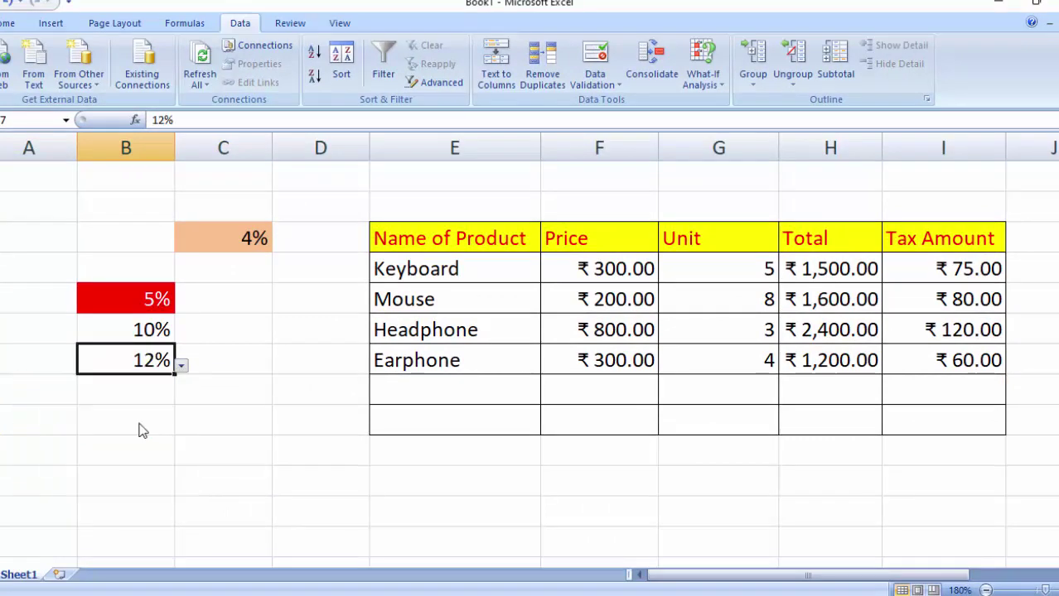
pyautogui.click(149, 386)
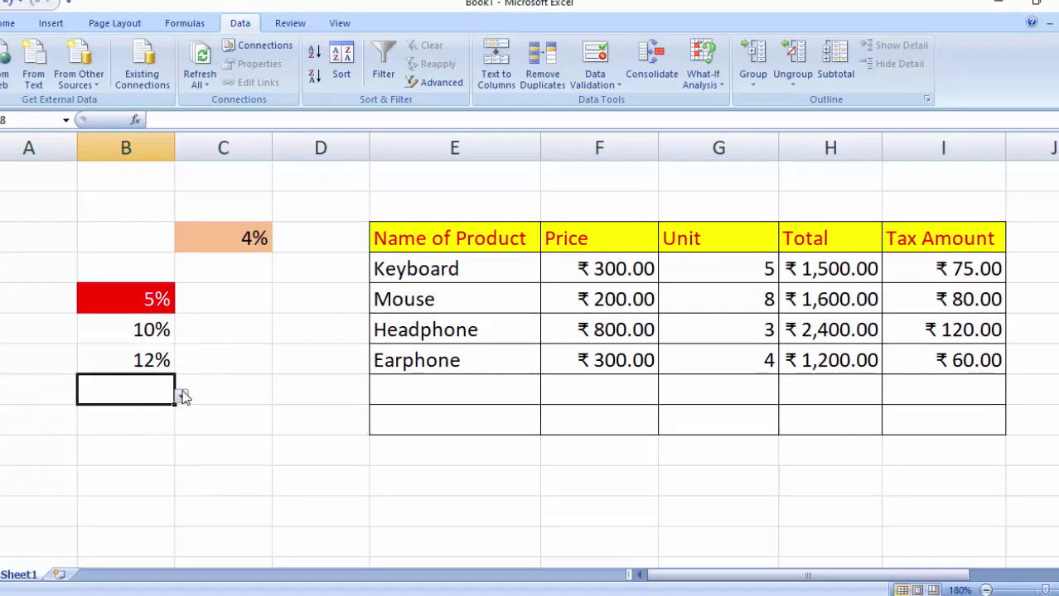
pyautogui.click(180, 397)
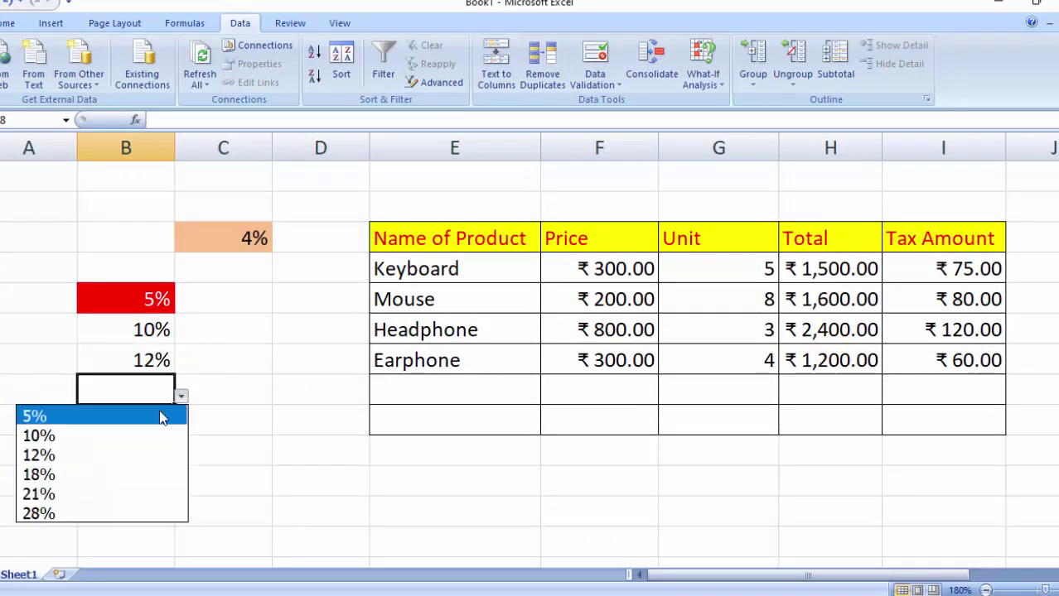
pyautogui.click(116, 477)
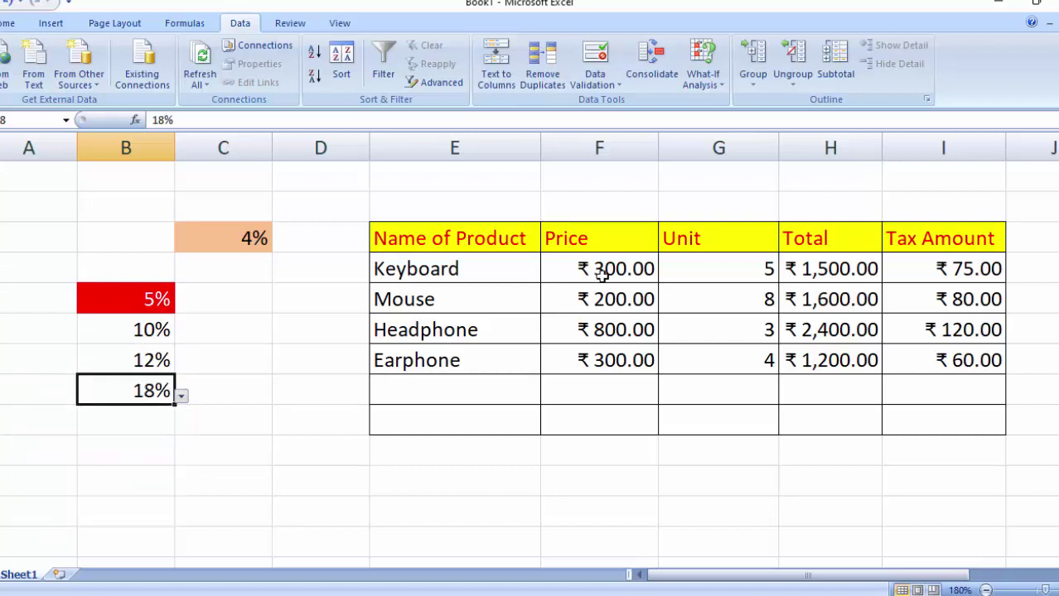
# Step: Copy the Keyboard's tax formula down the Tax Amount column I4:I7
pyautogui.click(940, 270)
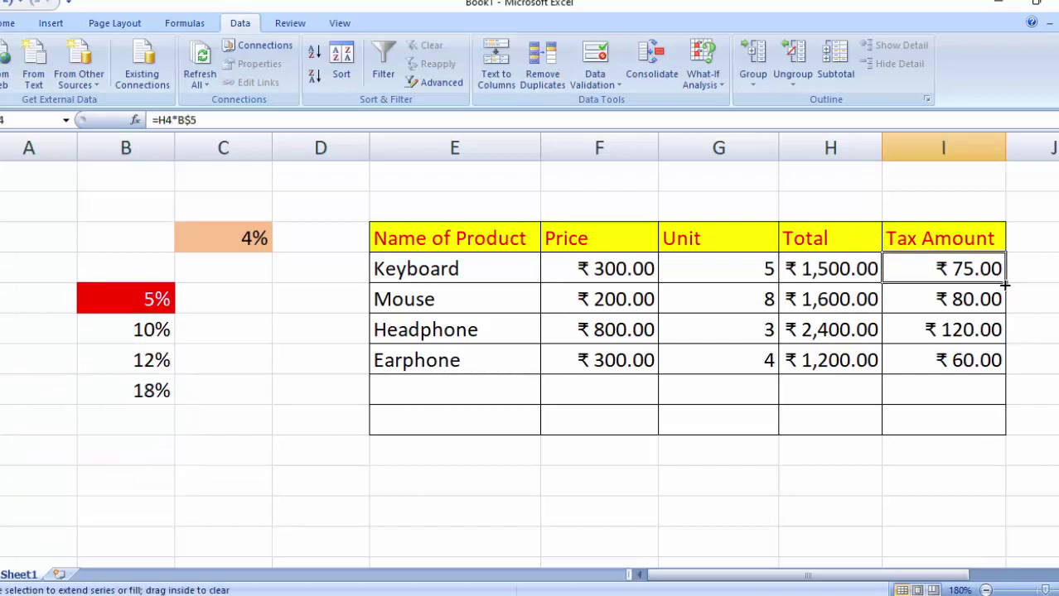
pyautogui.moveTo(1004, 283); pyautogui.dragTo(1000, 370)
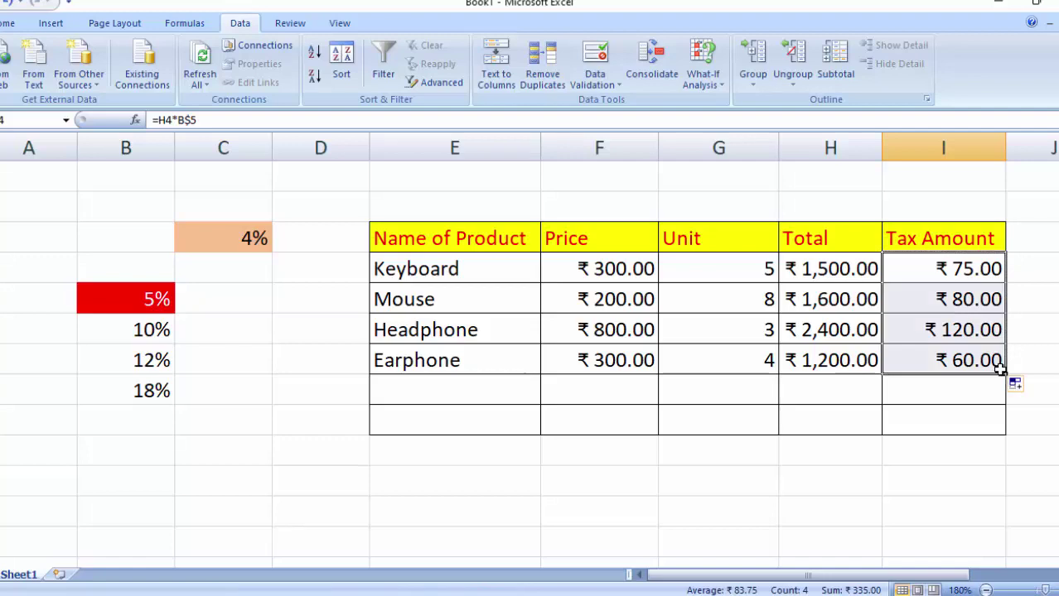
pyautogui.click(965, 270)
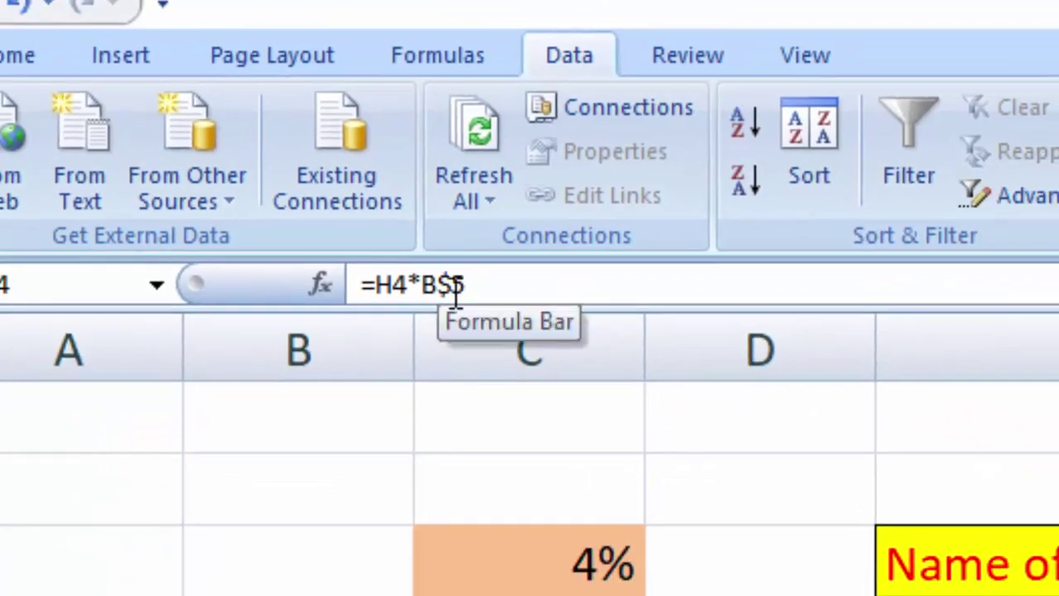
# Step: Remove the $ lock from I4's rate reference (=H4*B5) and refill it down to I7
pyautogui.click(451, 285)
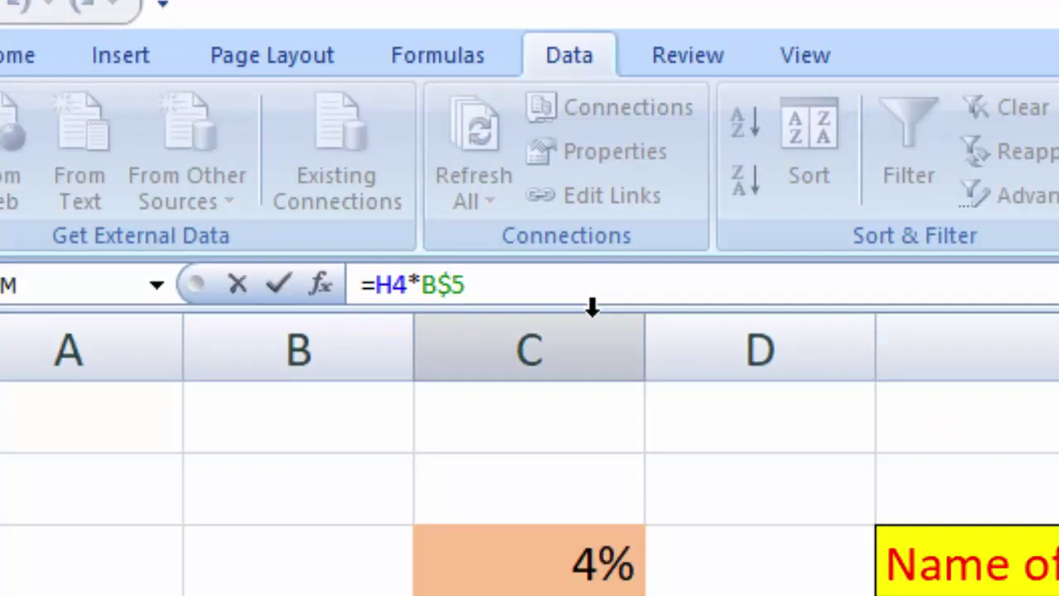
pyautogui.press('BackSpace')
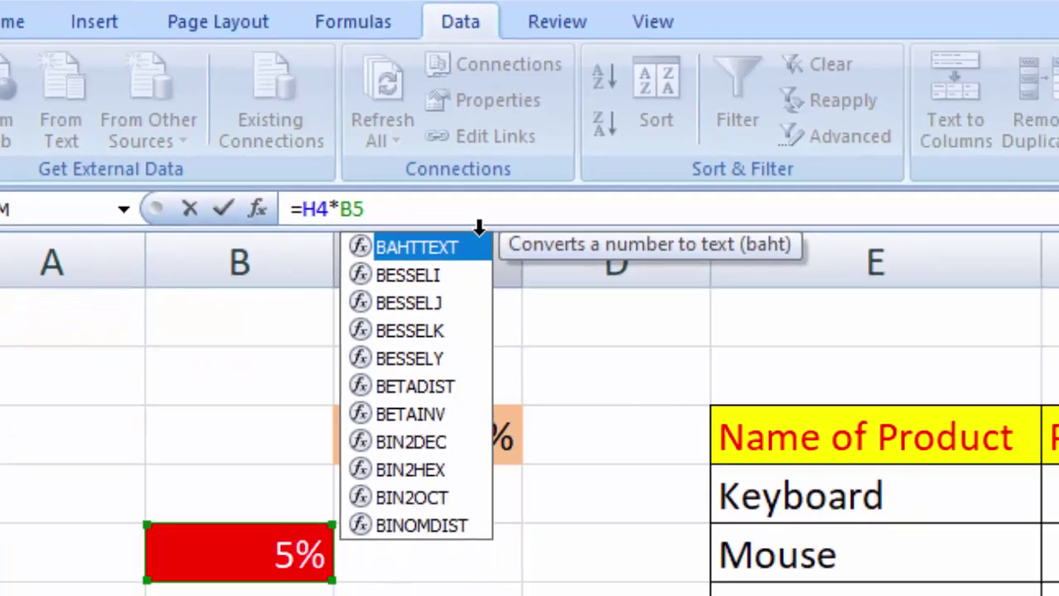
pyautogui.press('Return')
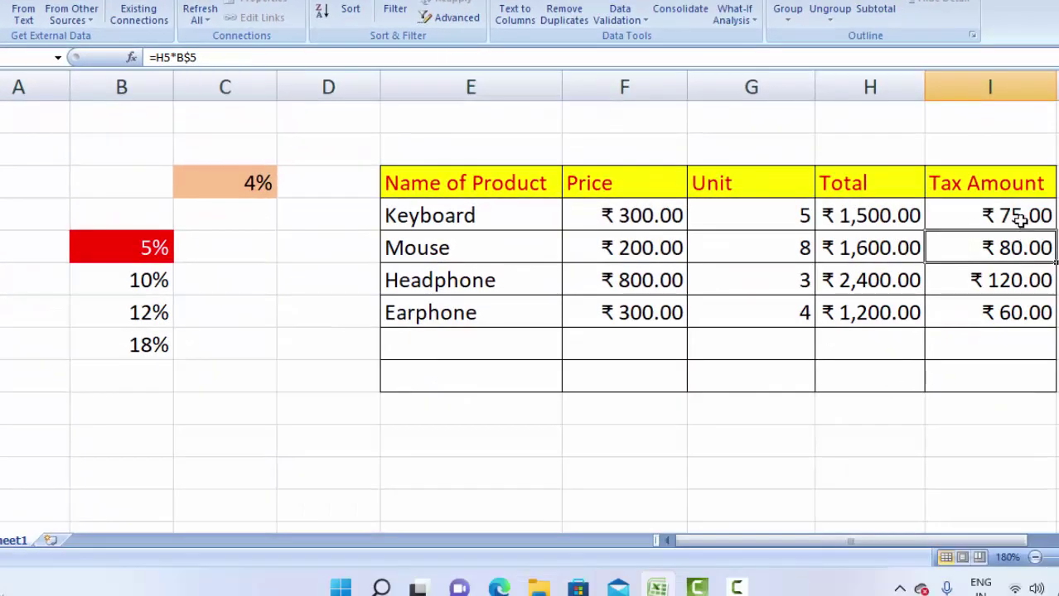
pyautogui.click(1014, 217)
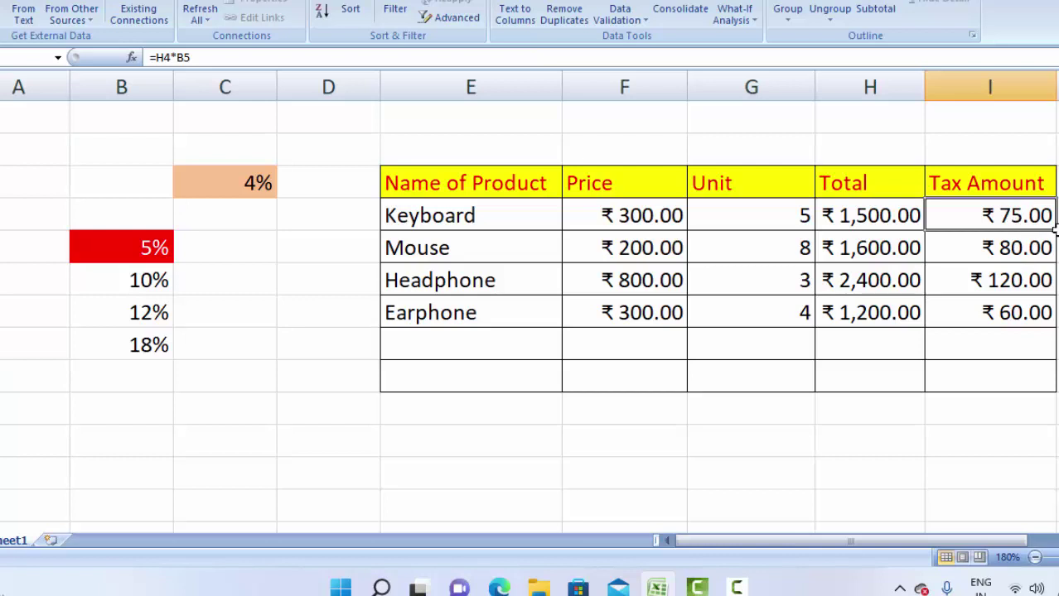
pyautogui.moveTo(1054, 232); pyautogui.dragTo(1048, 313)
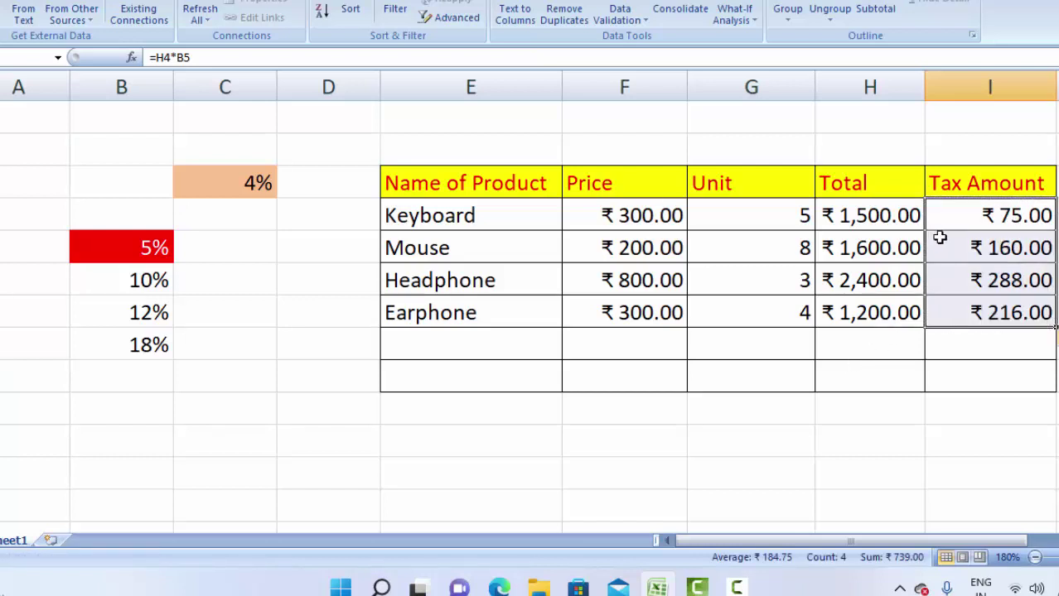
pyautogui.hotkey('ctrl', 'z')
pyautogui.hotkey('ctrl', 'y')
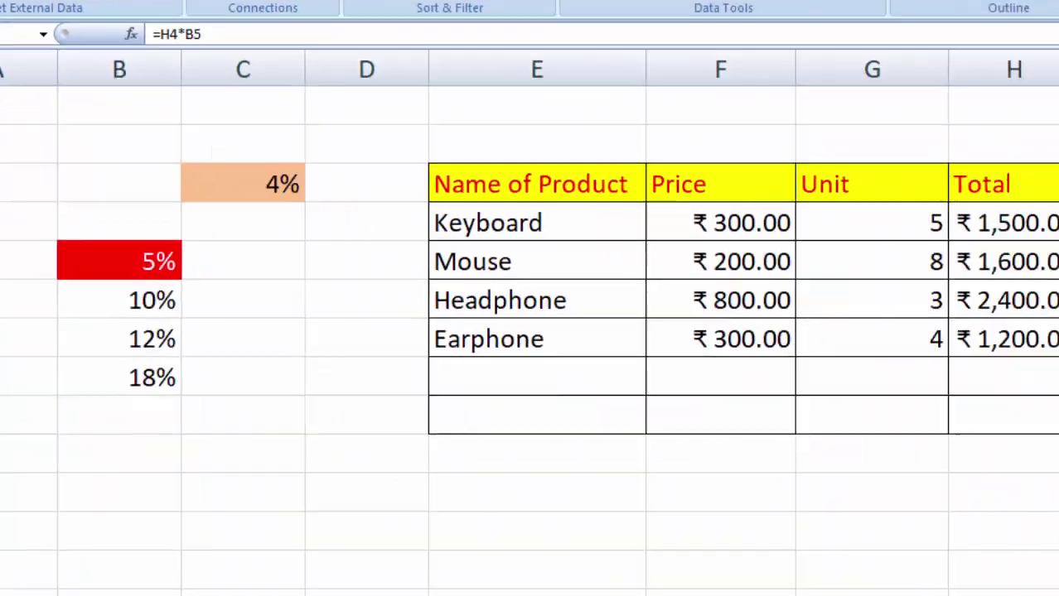
# Step: Check the Mouse and Headphone rows' tax formulas, then select the 12% rate cell
pyautogui.click(1009, 220)
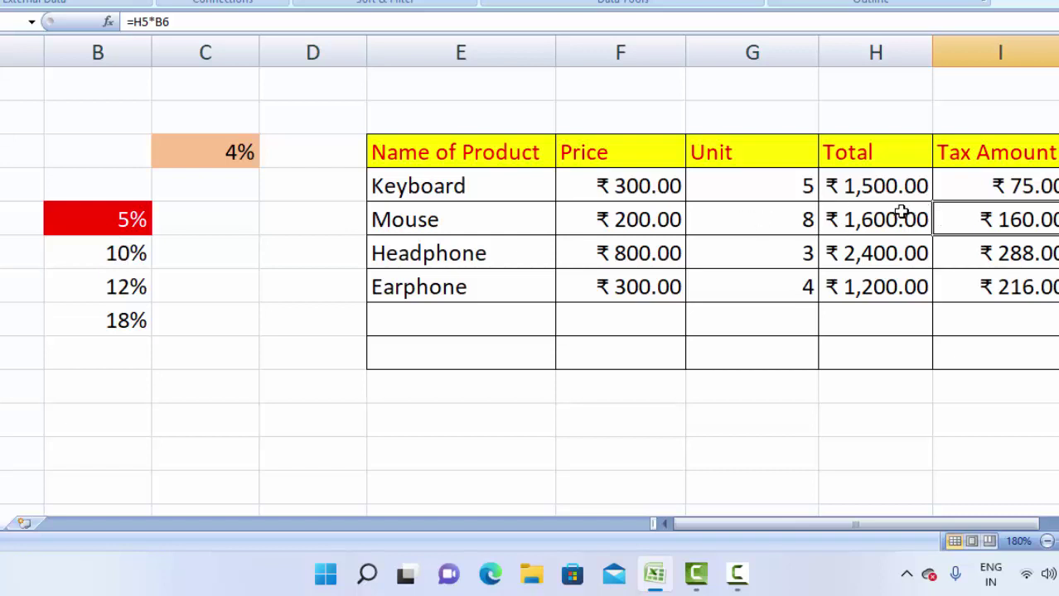
pyautogui.click(1004, 253)
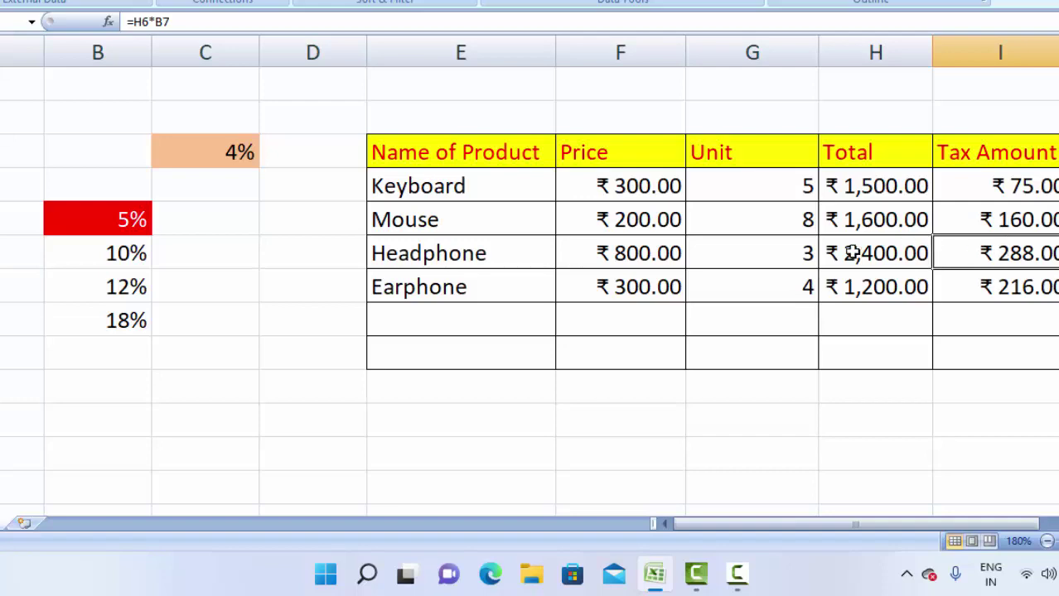
pyautogui.click(117, 290)
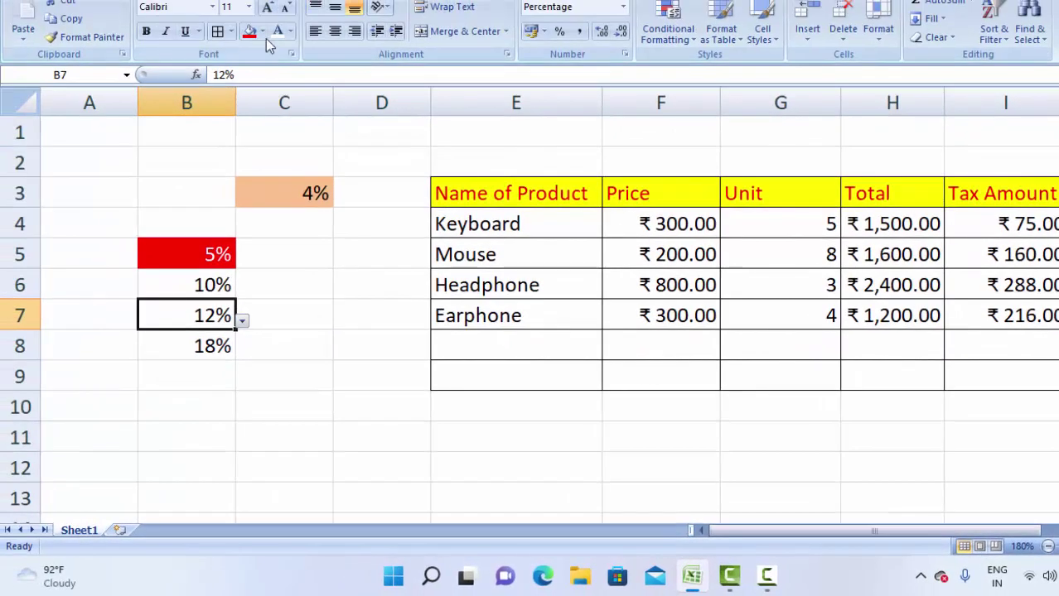
# Step: Give B7 (12%) a yellow fill and B8 (18%) a light pink fill
pyautogui.click(262, 32)
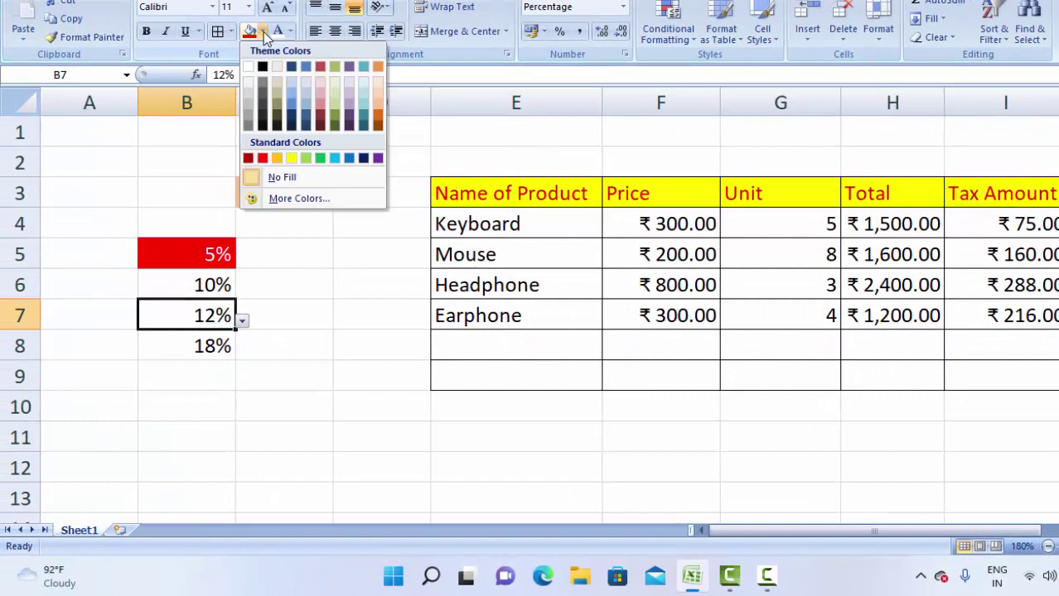
pyautogui.click(292, 159)
pyautogui.click(195, 346)
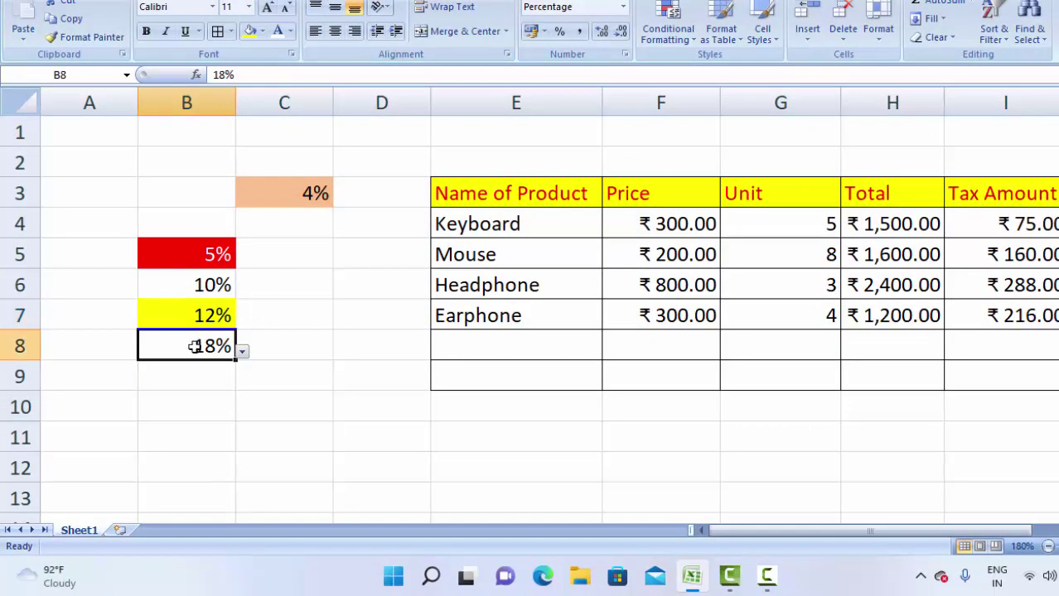
pyautogui.click(264, 36)
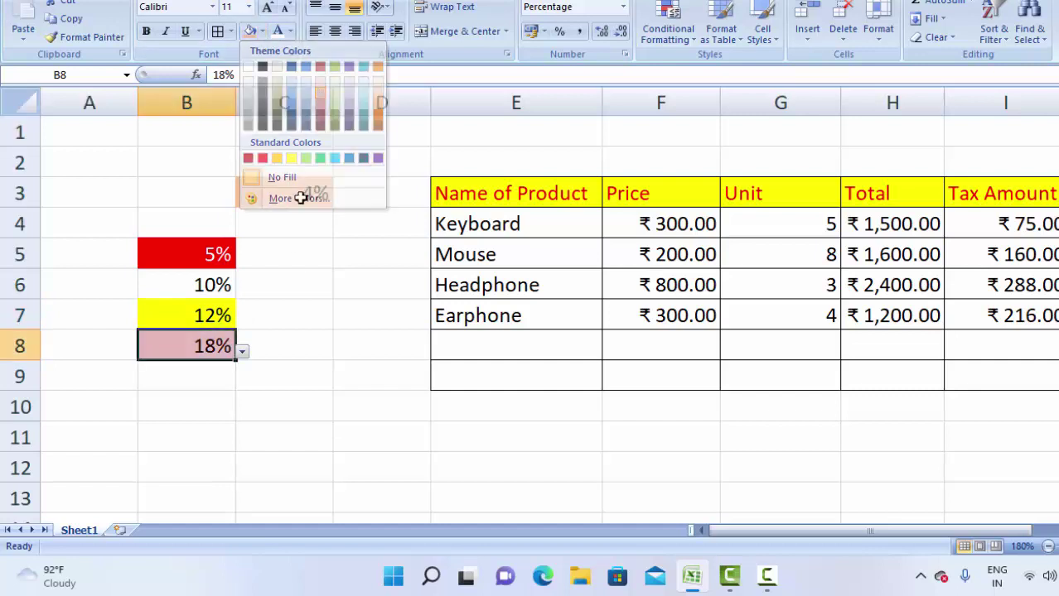
pyautogui.click(291, 344)
pyautogui.click(959, 321)
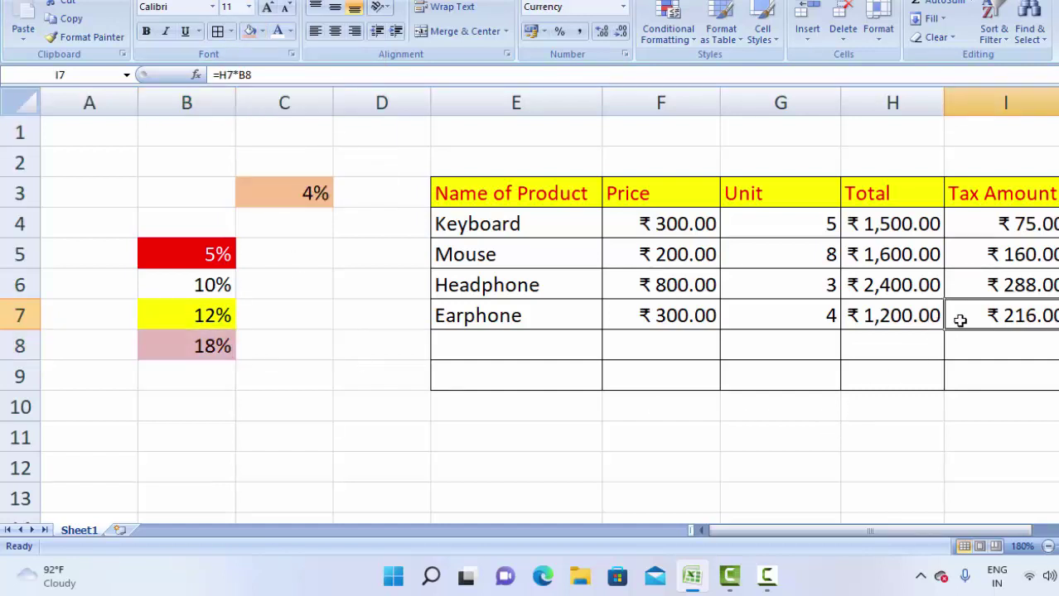